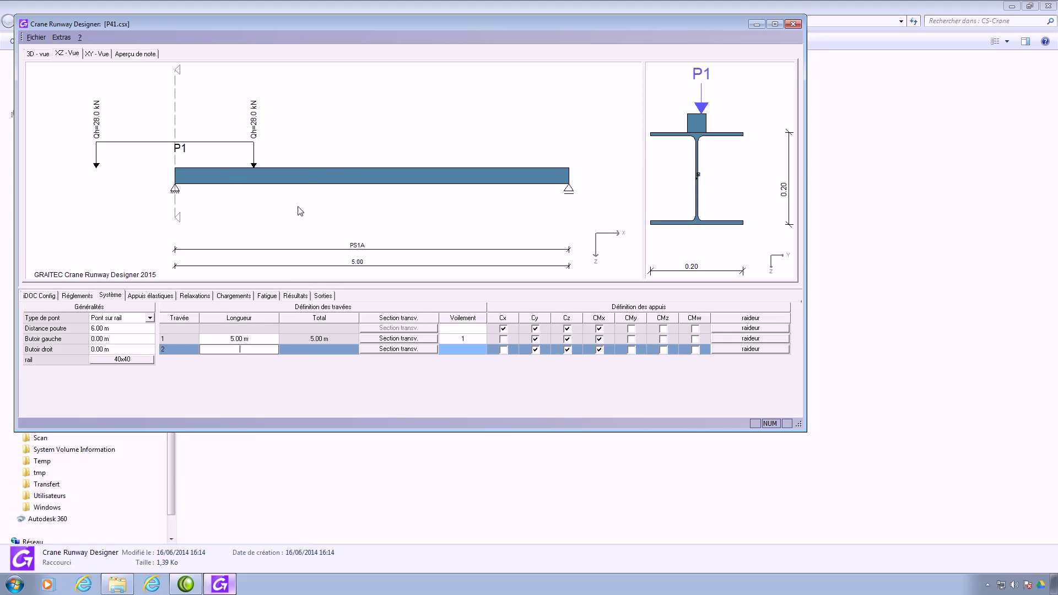
- View the crane runway beam in 3D, in the XZ plane and in the XY plane
{"action": "left_click", "coordinate": [40, 54]}
{"action": "left_click", "coordinate": [40, 54]}
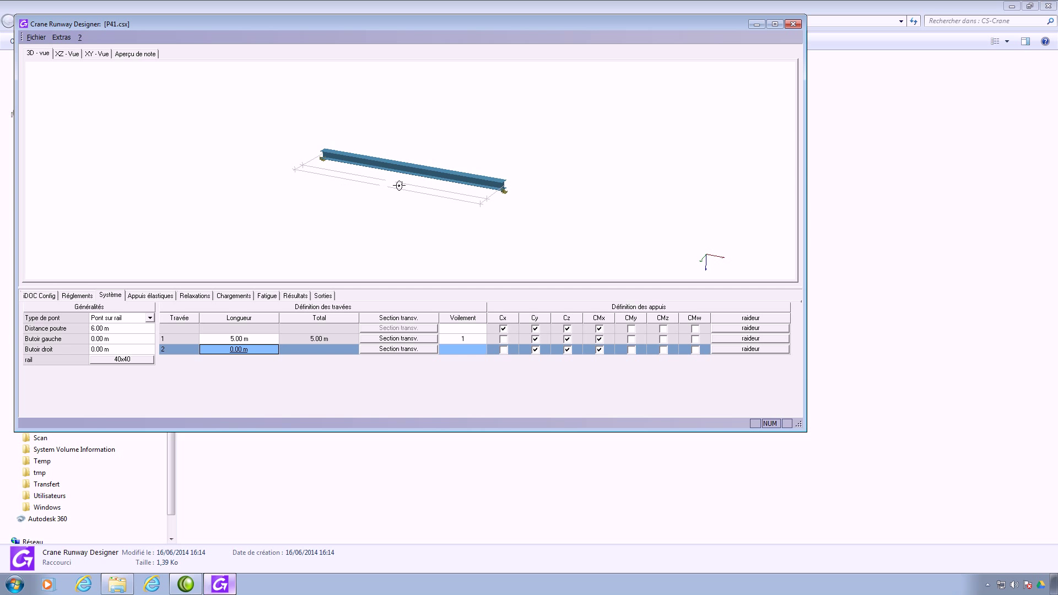
{"action": "left_click", "coordinate": [67, 53]}
{"action": "left_click", "coordinate": [97, 53]}
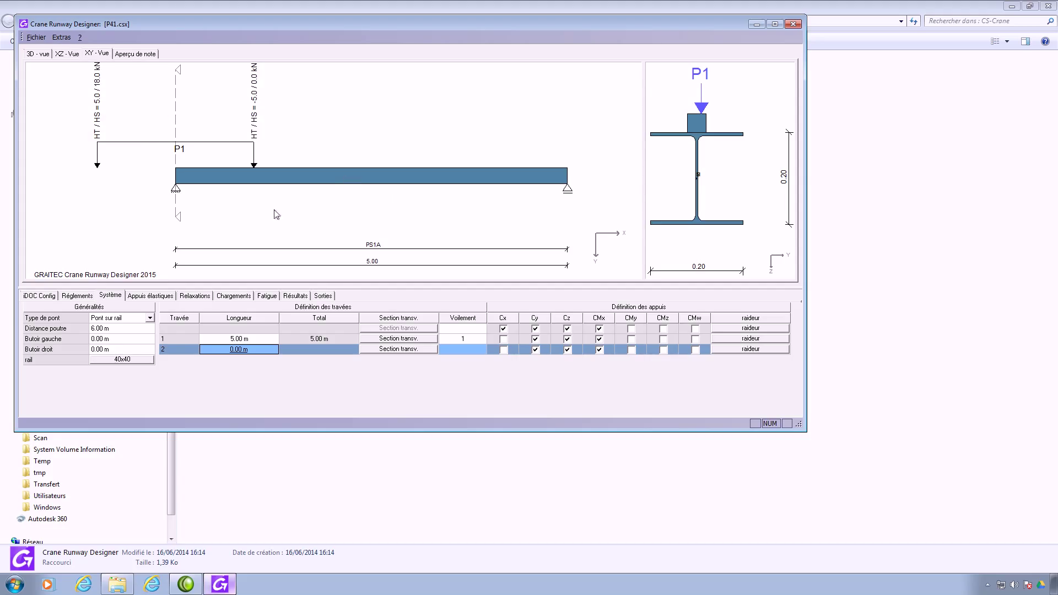
- Select France as the national annex for the EN 1993 / NA design code
{"action": "left_click", "coordinate": [89, 298]}
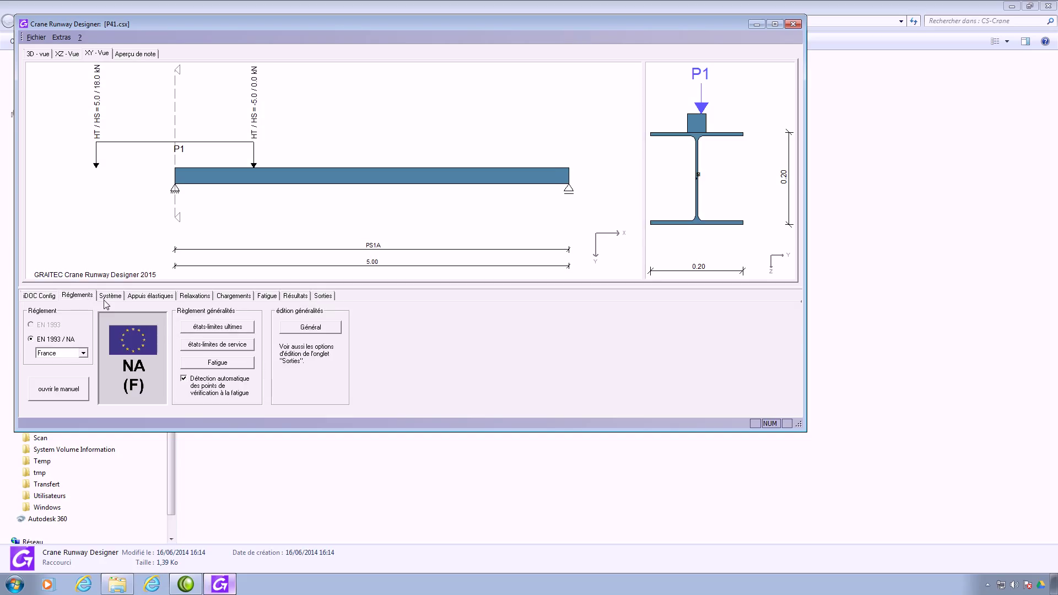
{"action": "left_click", "coordinate": [61, 353]}
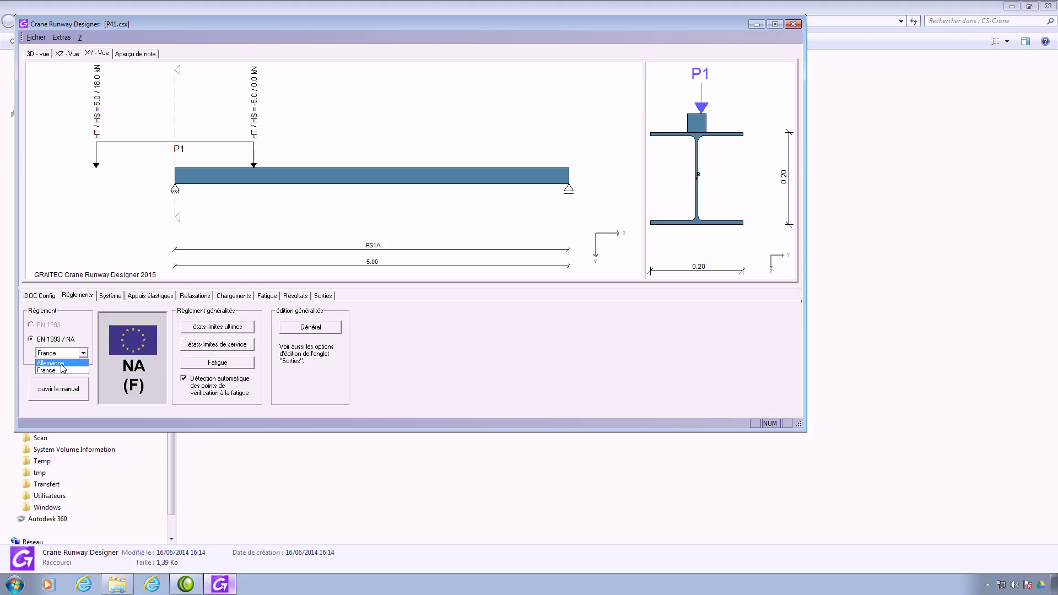
{"action": "left_click", "coordinate": [58, 371]}
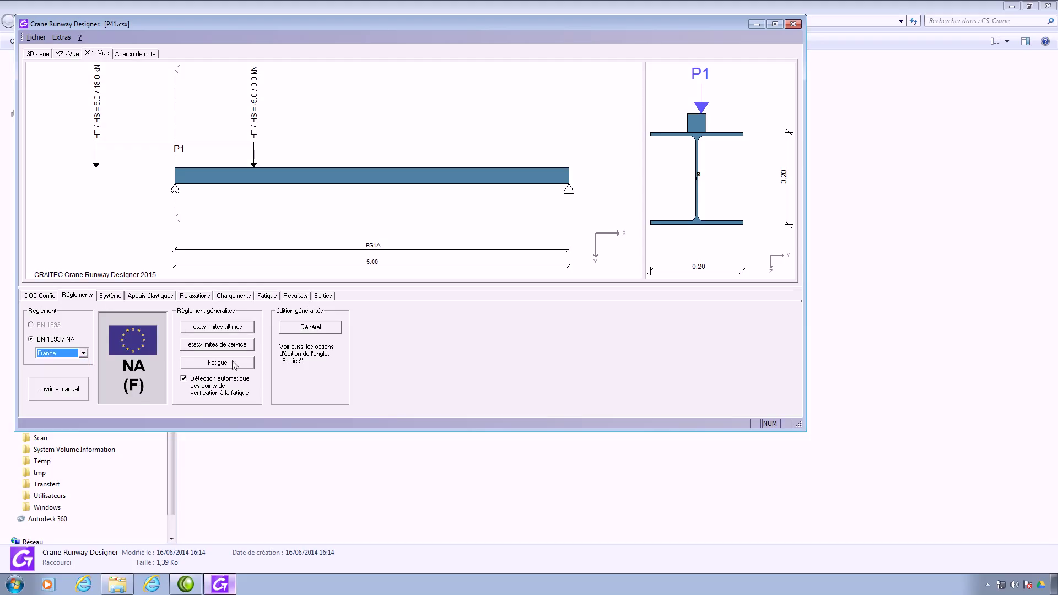
- Review the calculation settings for the ultimate and serviceability limit states without changing them
{"action": "left_click", "coordinate": [225, 330]}
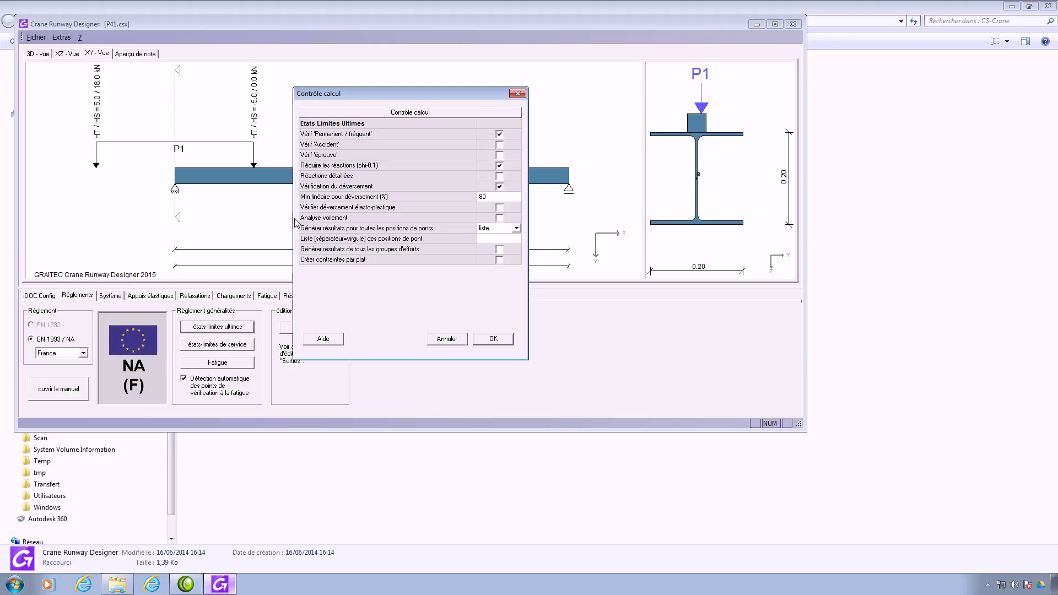
{"action": "left_click", "coordinate": [453, 339]}
{"action": "left_click", "coordinate": [220, 344]}
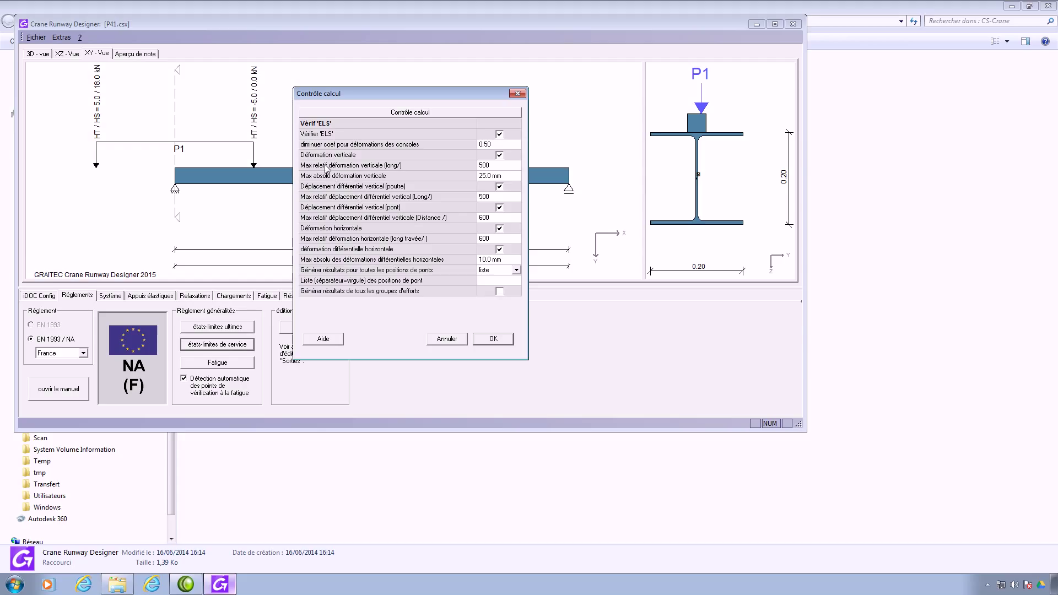
{"action": "left_click", "coordinate": [500, 166]}
{"action": "left_click", "coordinate": [447, 339]}
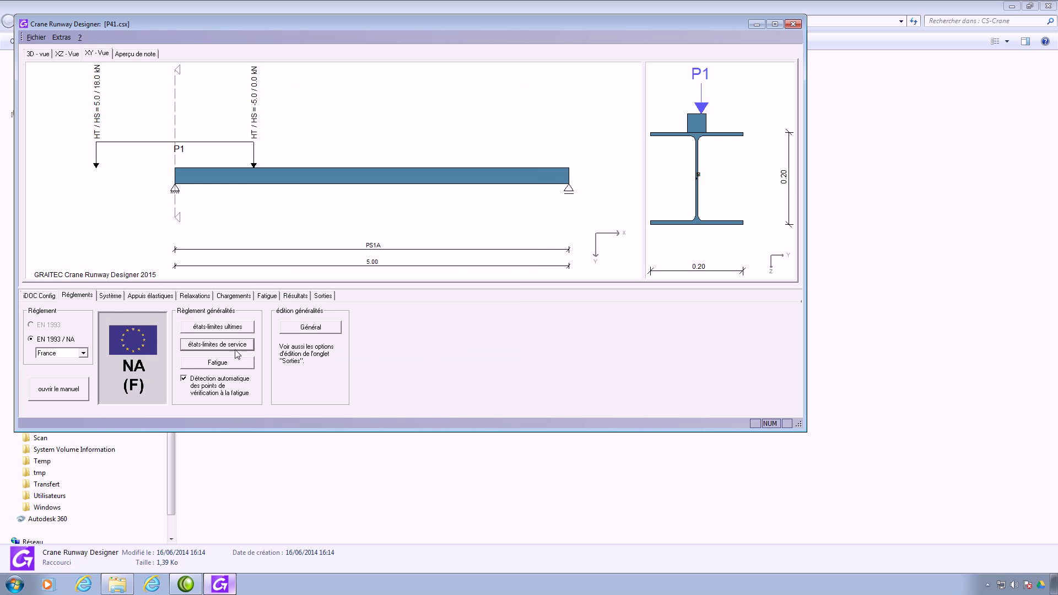
- Try the Pont suspendu crane type with a force distance of 2 cm, and restore the Pont sur rail type
{"action": "left_click", "coordinate": [111, 296]}
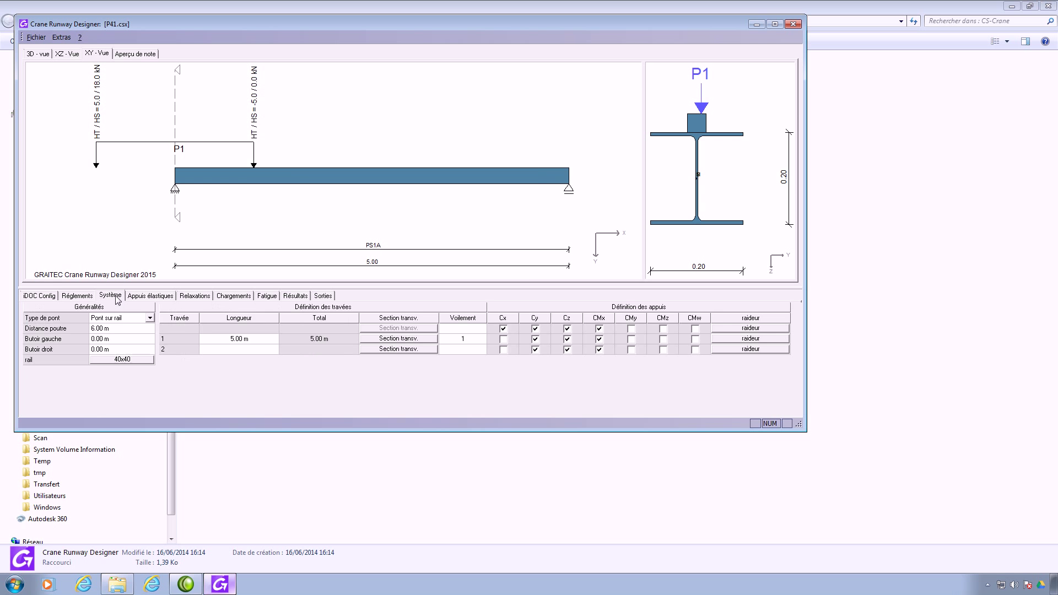
{"action": "left_click", "coordinate": [149, 318]}
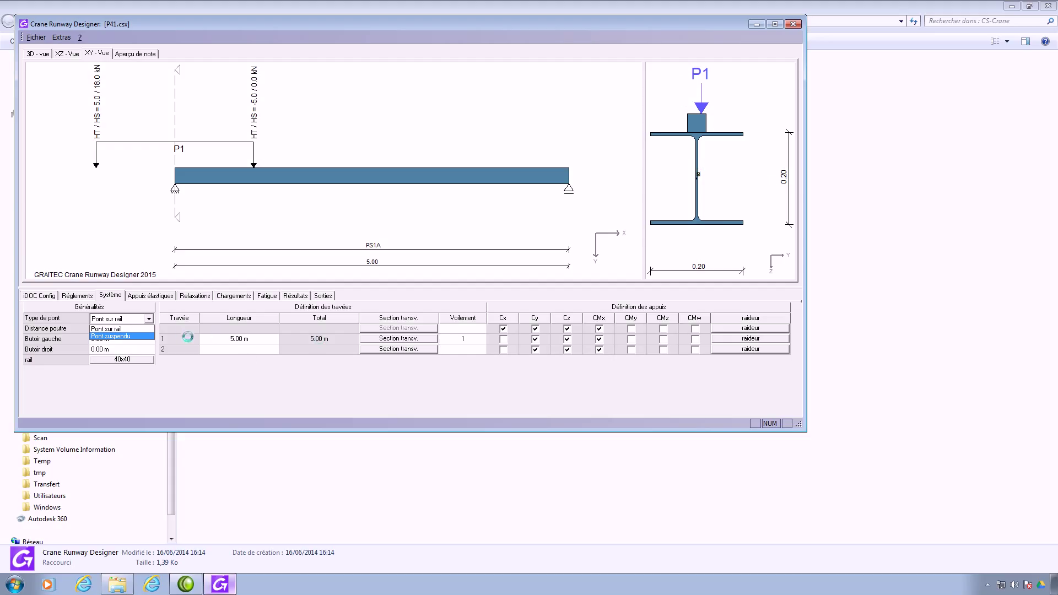
{"action": "left_click", "coordinate": [116, 336]}
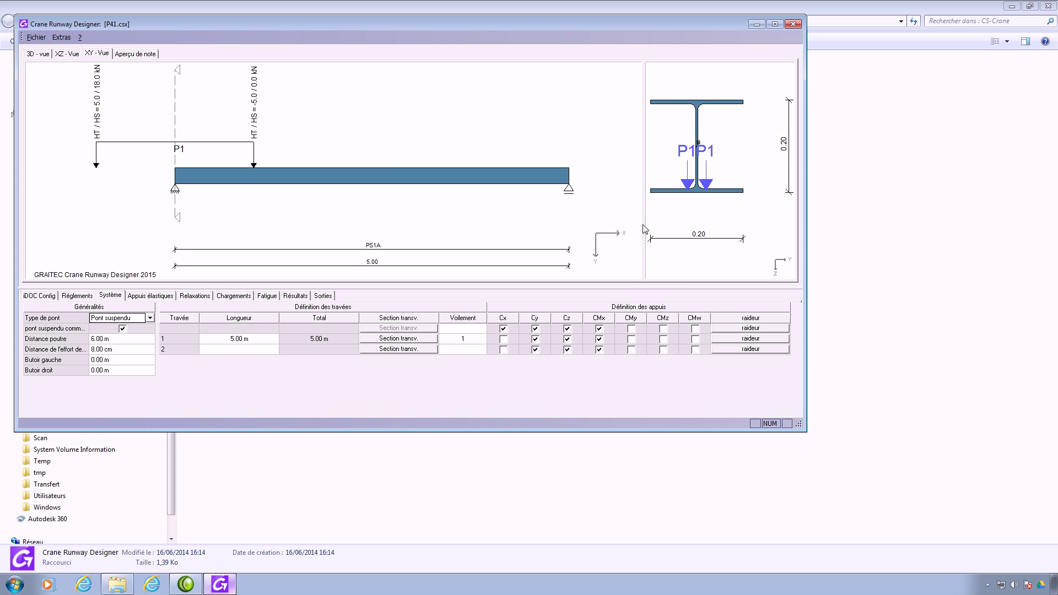
{"action": "left_click", "coordinate": [121, 351]}
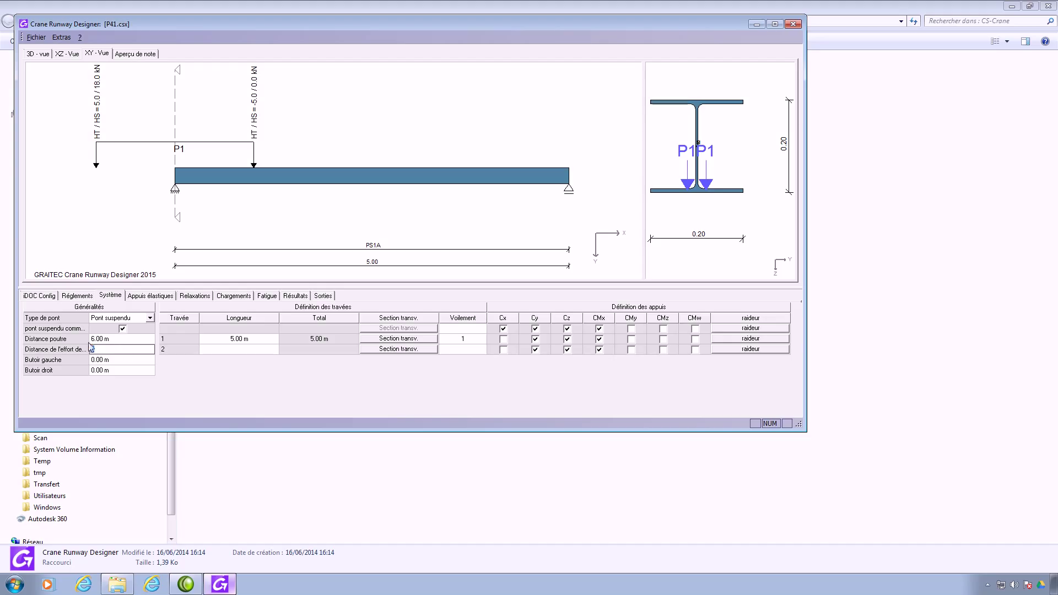
{"action": "type", "text": "2"}
{"action": "key", "text": "Return"}
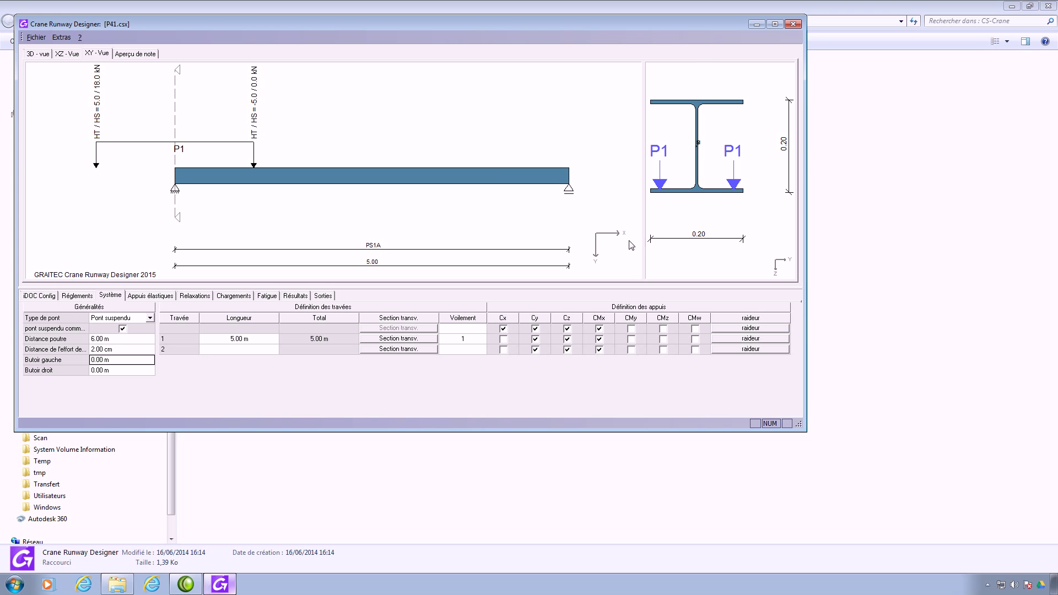
{"action": "left_click", "coordinate": [114, 319]}
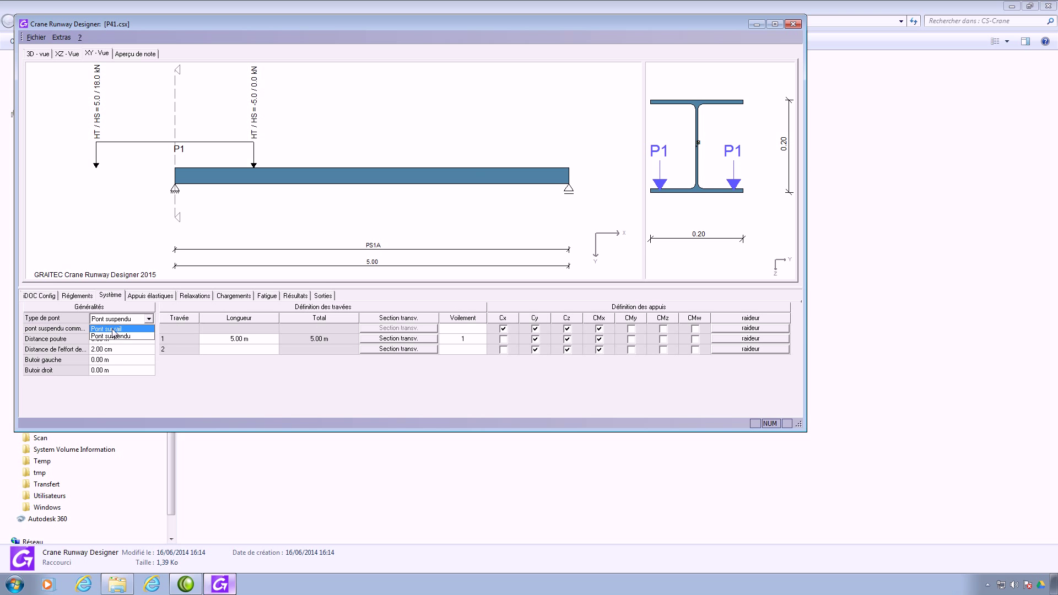
{"action": "left_click", "coordinate": [110, 326]}
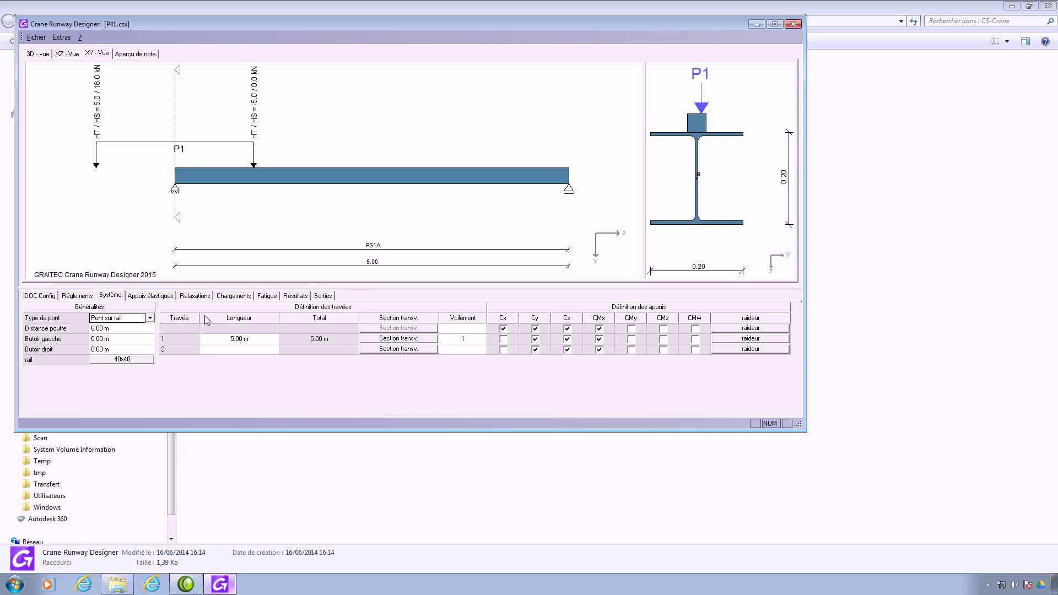
- Add a second span 5 m long and a third span 7 m long to the runway beam
{"action": "left_click", "coordinate": [245, 350]}
{"action": "type", "text": "5"}
{"action": "key", "text": "Return"}
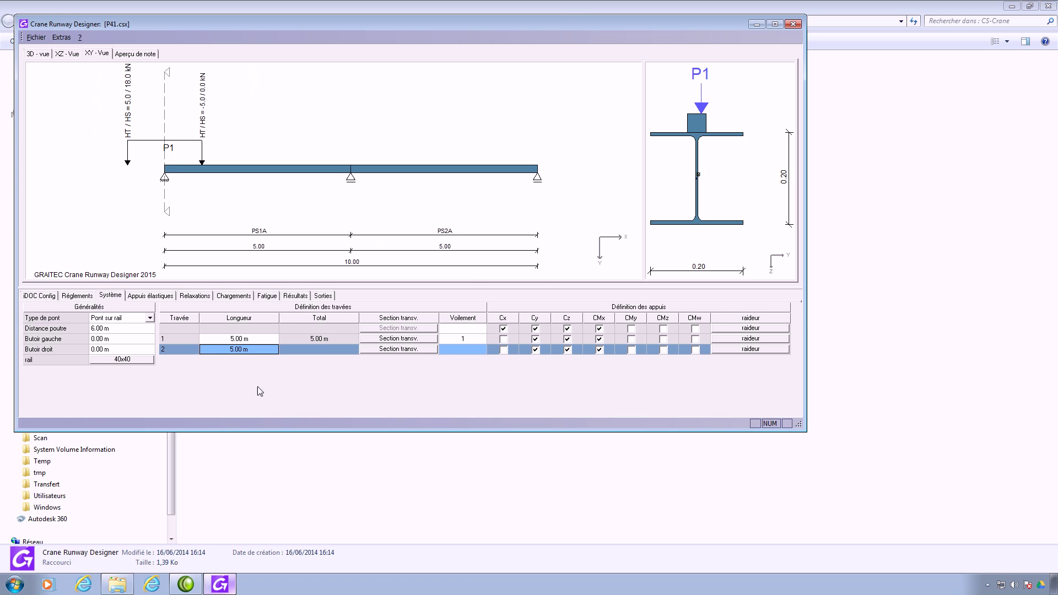
{"action": "type", "text": "7"}
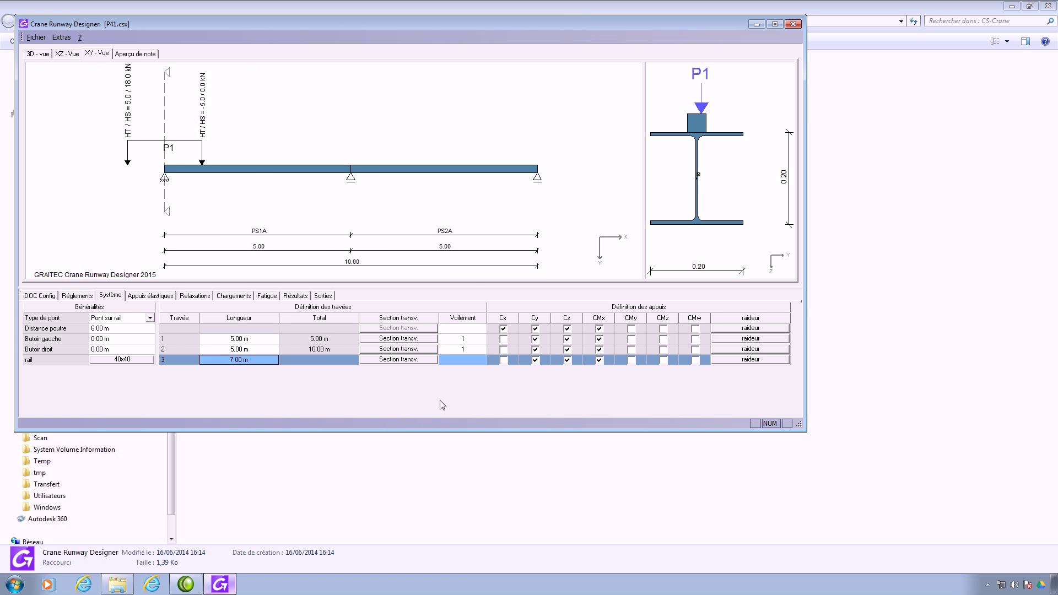
{"action": "key", "text": "Return"}
- Assign the catalogue profile HEA 300 to span 1, with its properties generalised to the other spans
{"action": "left_click", "coordinate": [415, 340]}
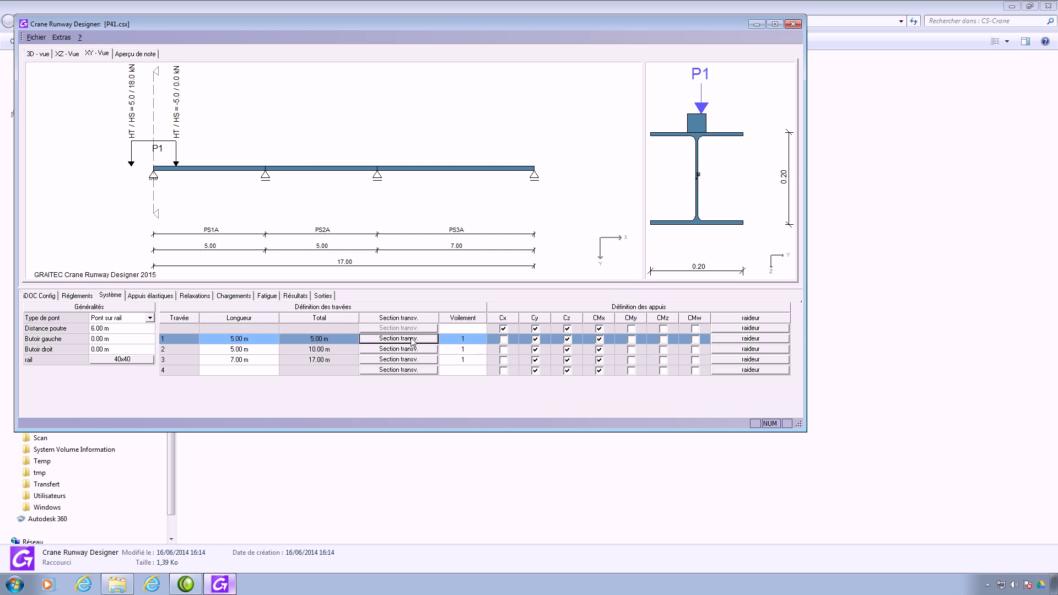
{"action": "left_click", "coordinate": [335, 135]}
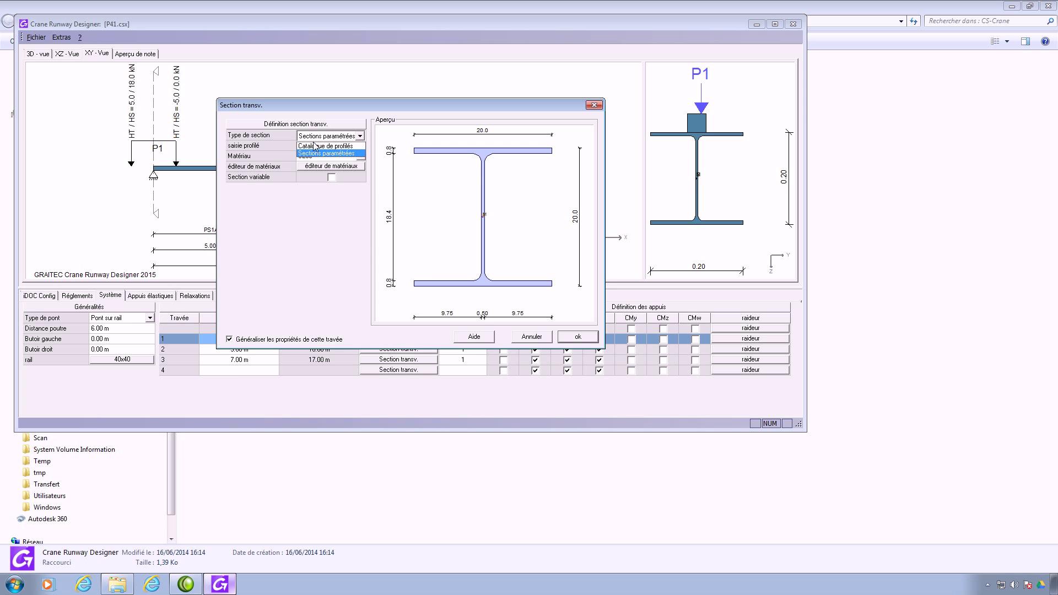
{"action": "left_click", "coordinate": [318, 152]}
{"action": "left_click", "coordinate": [331, 157]}
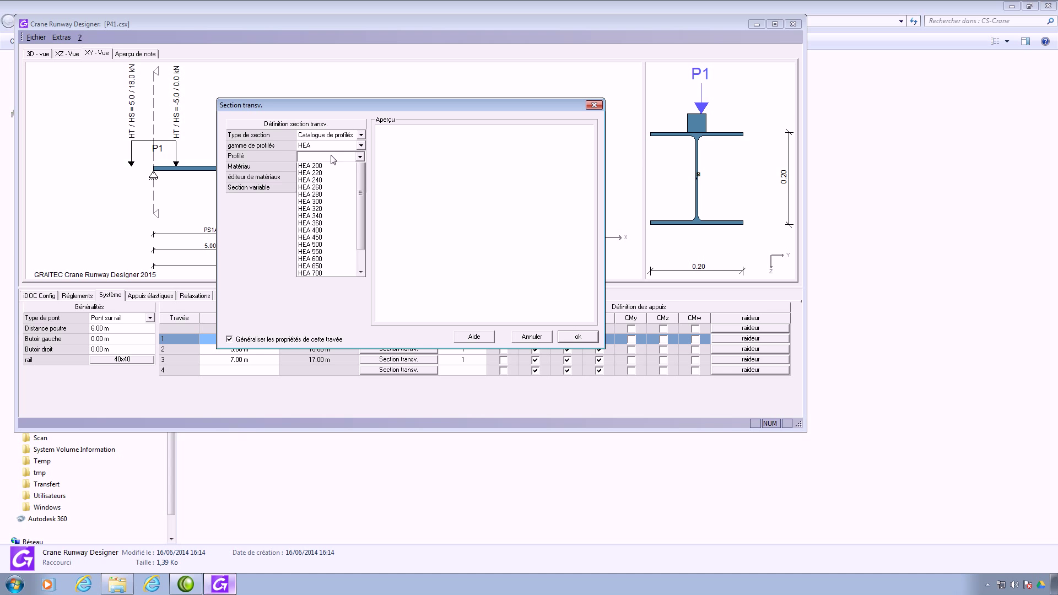
{"action": "left_click", "coordinate": [329, 238]}
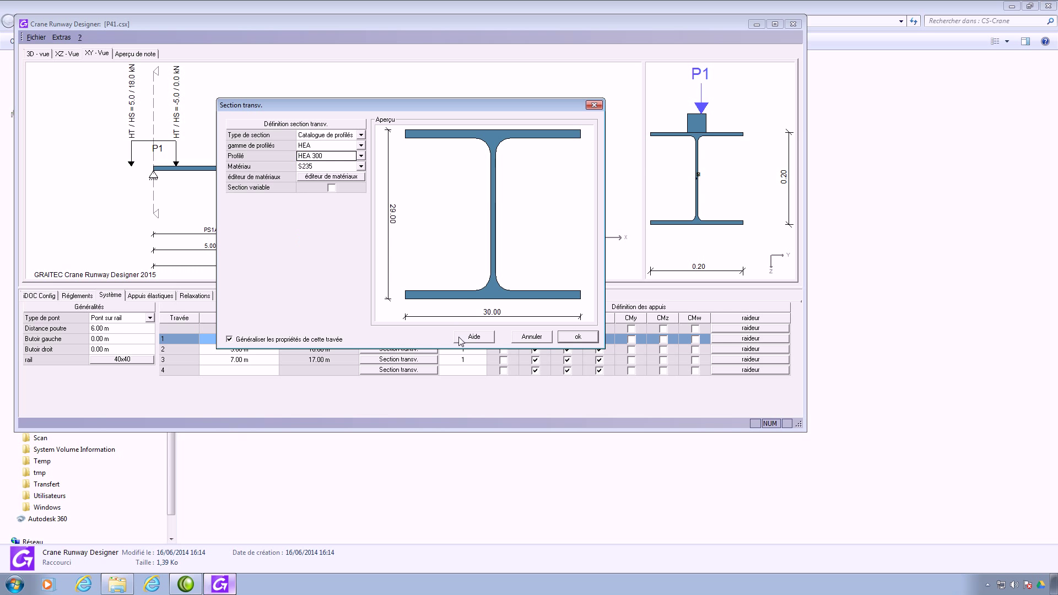
{"action": "left_click", "coordinate": [576, 337]}
- Change the cross-section of span 3 alone to HEA 500, without generalising its properties
{"action": "left_click", "coordinate": [409, 361]}
{"action": "left_click", "coordinate": [409, 361]}
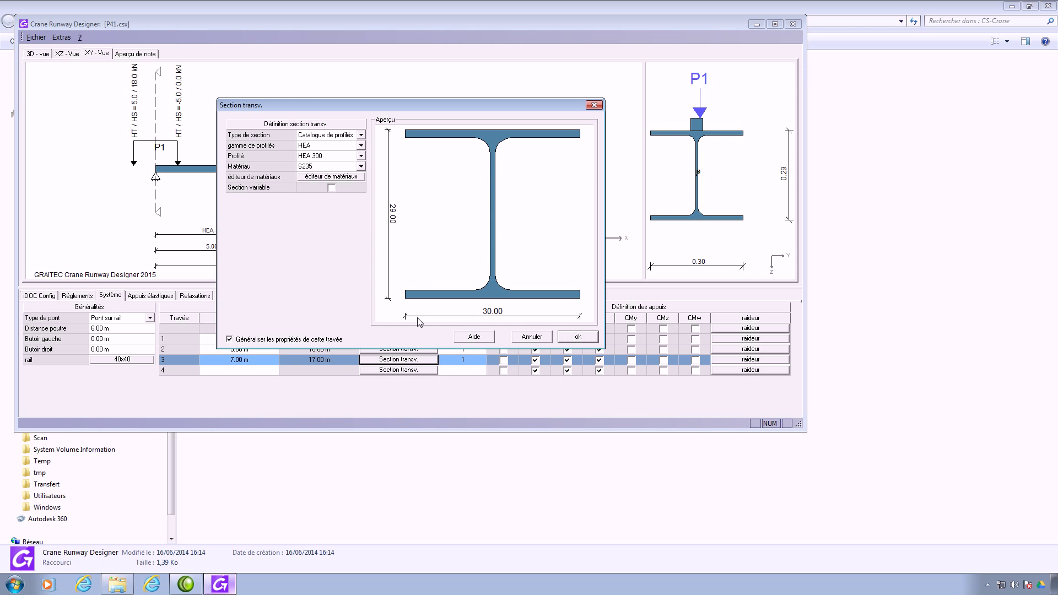
{"action": "left_click", "coordinate": [360, 156]}
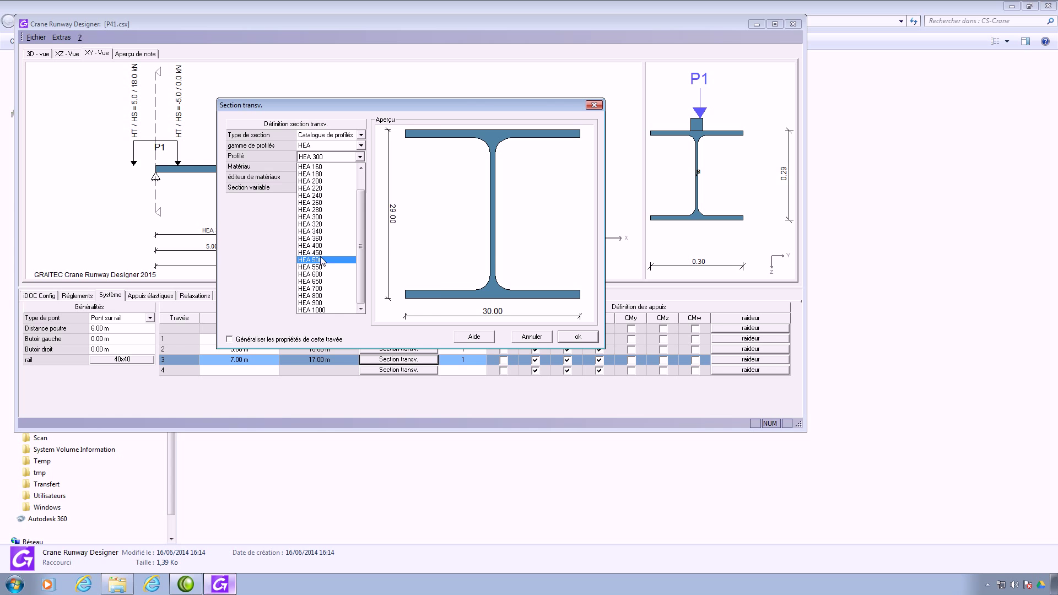
{"action": "left_click", "coordinate": [324, 260]}
{"action": "left_click", "coordinate": [577, 337]}
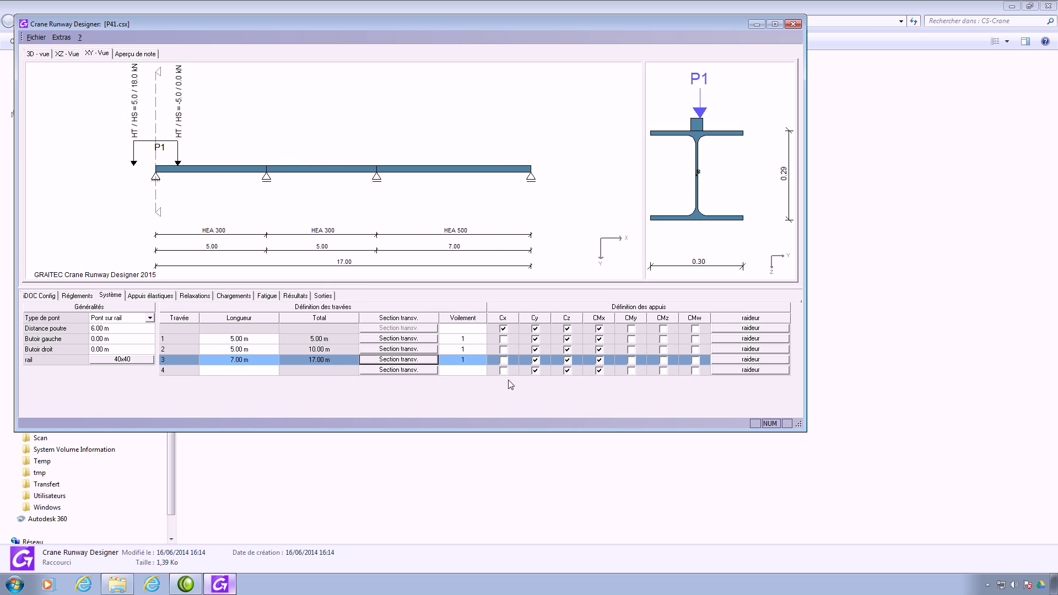
- Examine the five parametric section shapes offered for span 3 and leave without applying any of them
{"action": "left_click", "coordinate": [407, 363]}
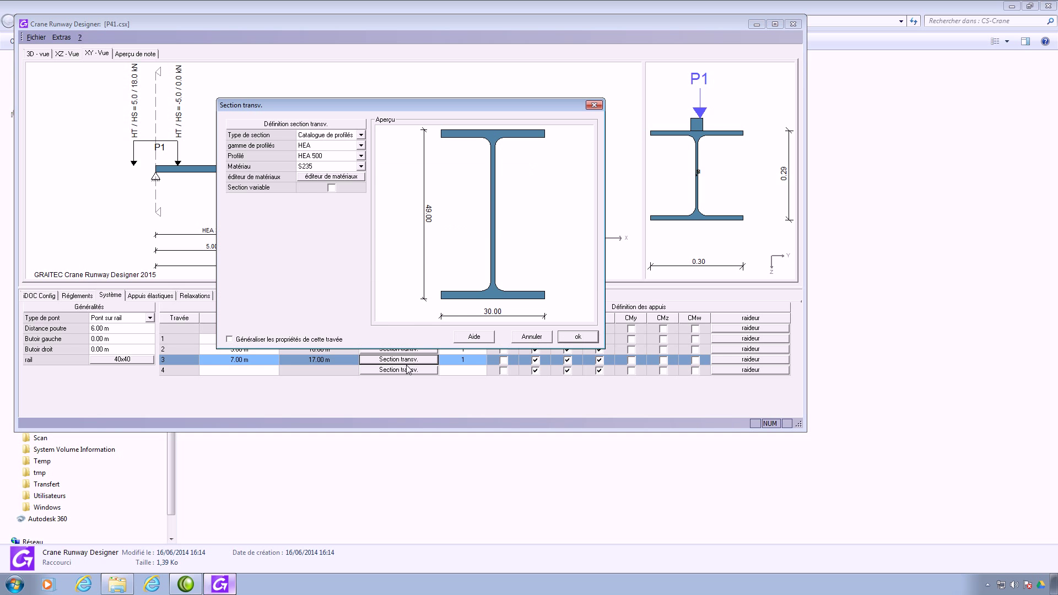
{"action": "left_click", "coordinate": [342, 136]}
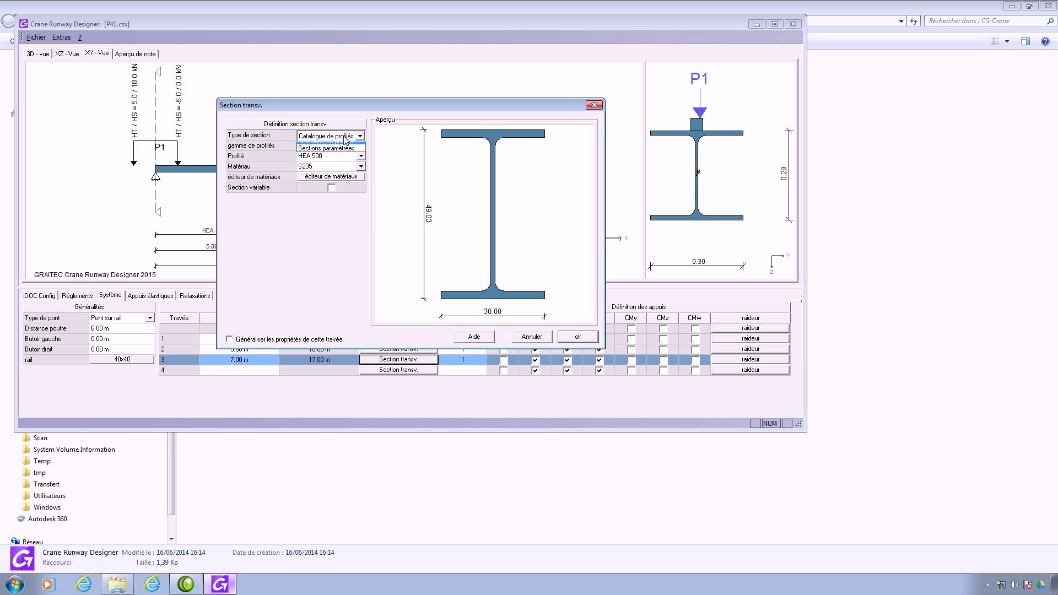
{"action": "left_click", "coordinate": [317, 154]}
{"action": "left_click", "coordinate": [333, 146]}
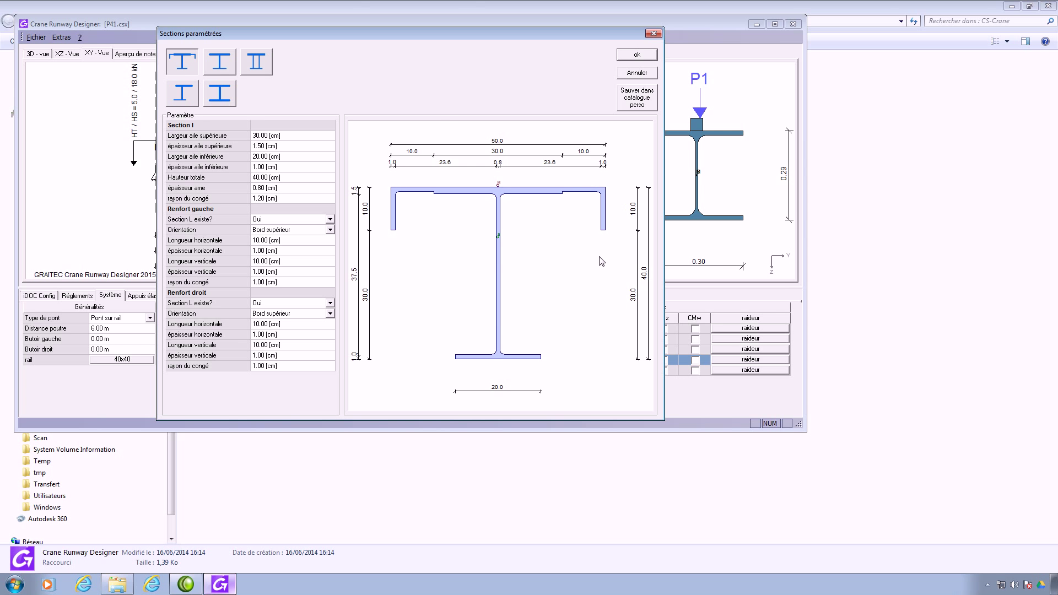
{"action": "left_click", "coordinate": [223, 62]}
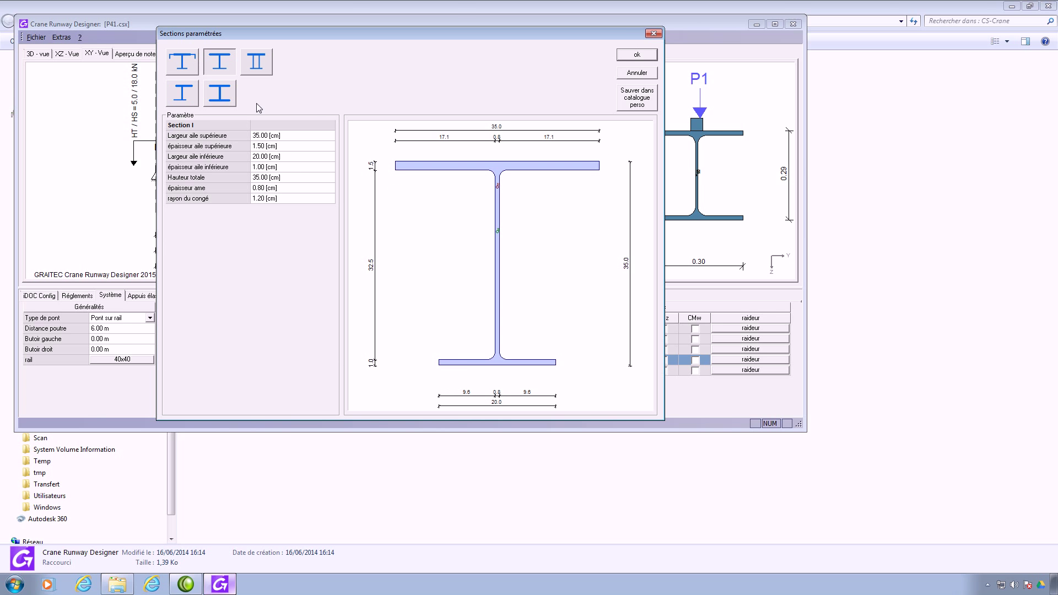
{"action": "left_click", "coordinate": [261, 66]}
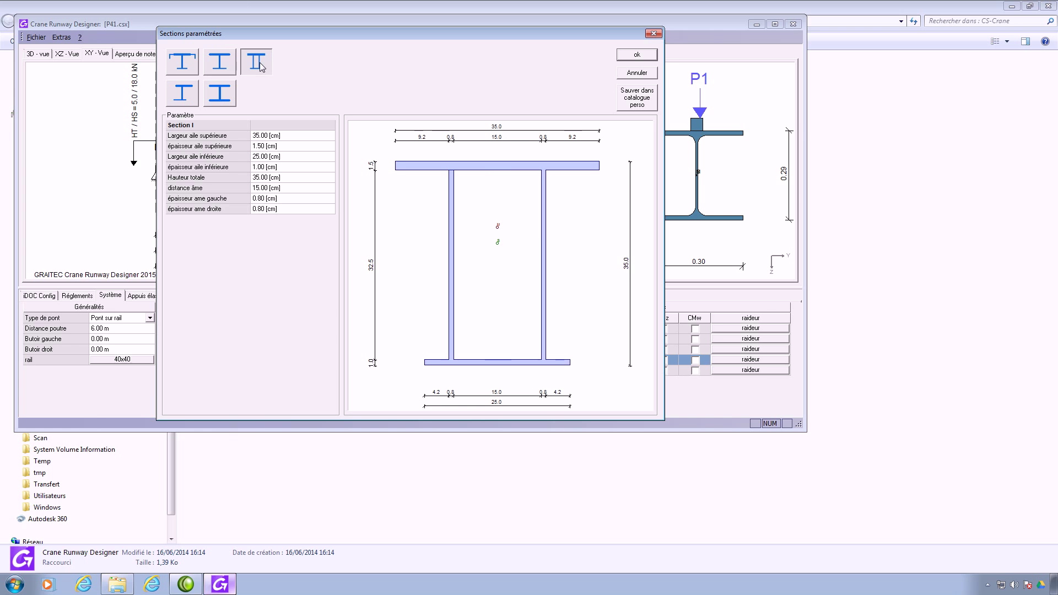
{"action": "left_click", "coordinate": [181, 97]}
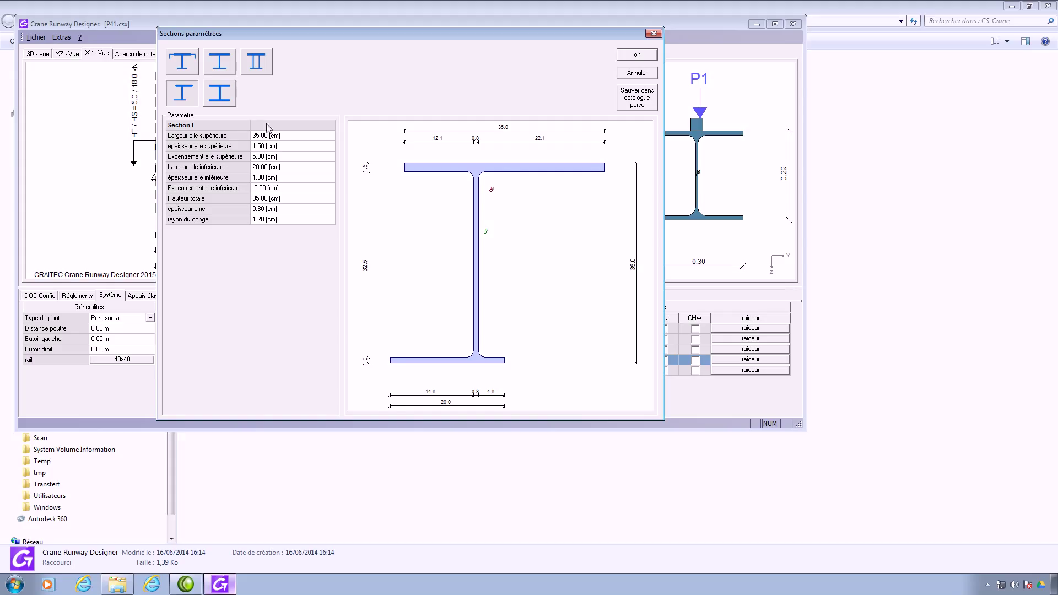
{"action": "left_click", "coordinate": [225, 98]}
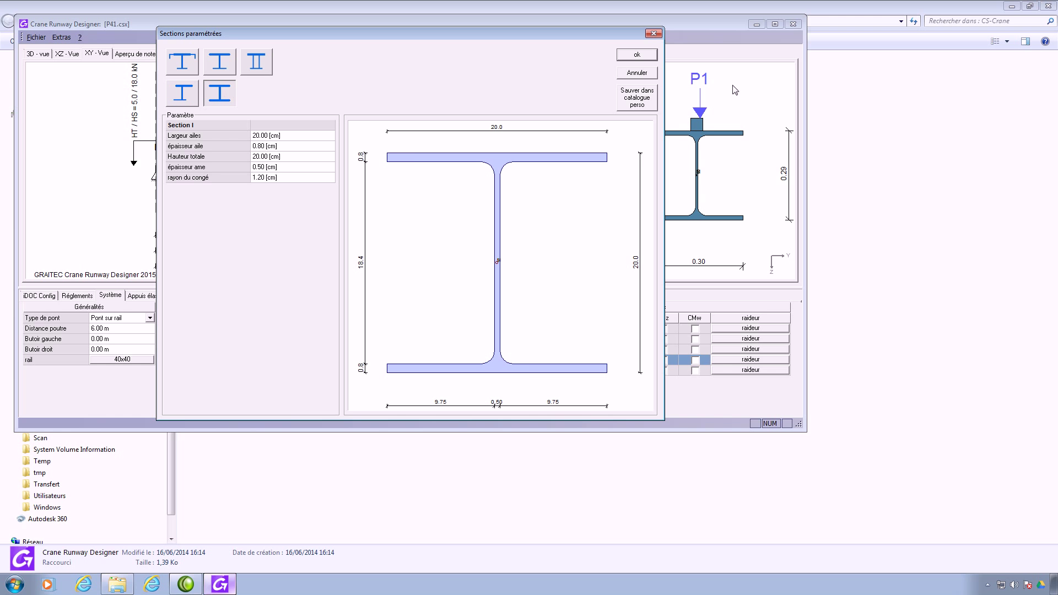
{"action": "left_click", "coordinate": [643, 73]}
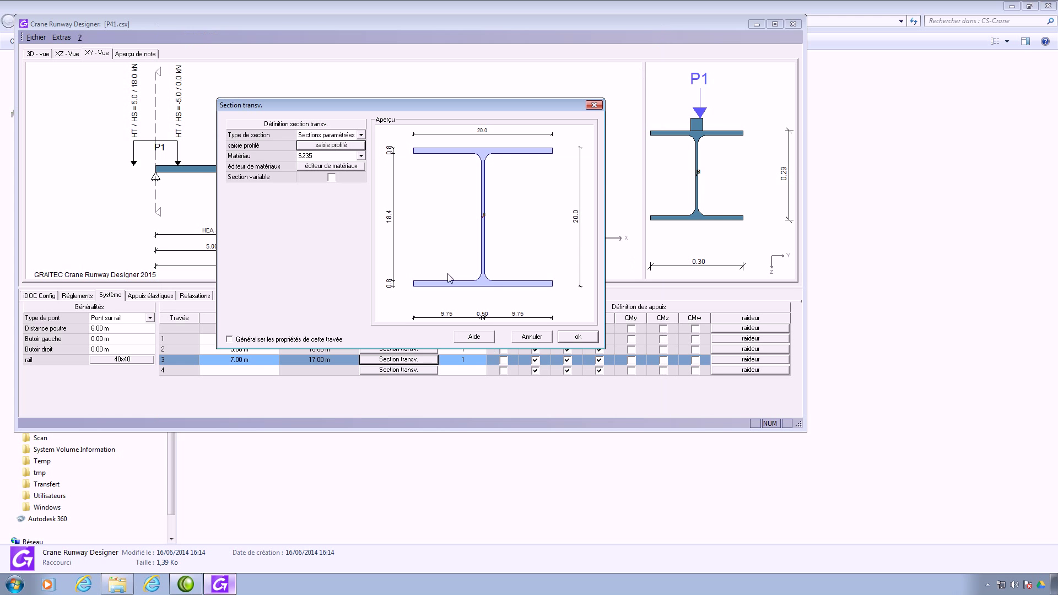
{"action": "left_click", "coordinate": [530, 340]}
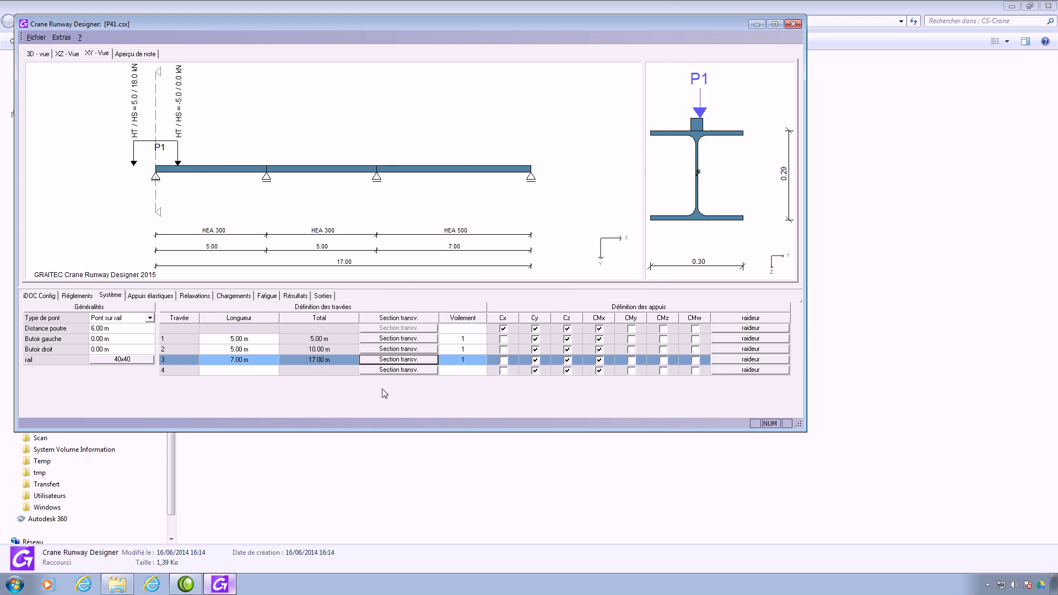
- Set the Voilement values to 4 for spans 1 and 2 and to 6 for span 3
{"action": "left_click", "coordinate": [471, 340]}
{"action": "left_click_drag", "start_coordinate": [471, 342], "coordinate": [395, 339]}
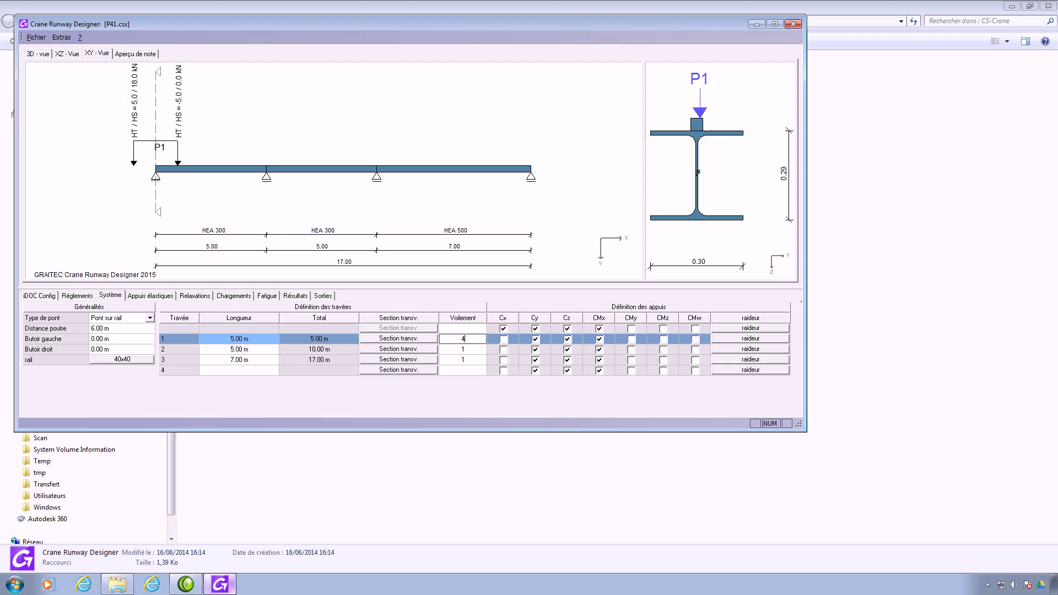
{"action": "left_click", "coordinate": [473, 351]}
{"action": "left_click_drag", "start_coordinate": [473, 350], "coordinate": [405, 343]}
{"action": "type", "text": "4"}
{"action": "left_click", "coordinate": [451, 360]}
{"action": "key", "text": "BackSpace"}
{"action": "type", "text": "6"}
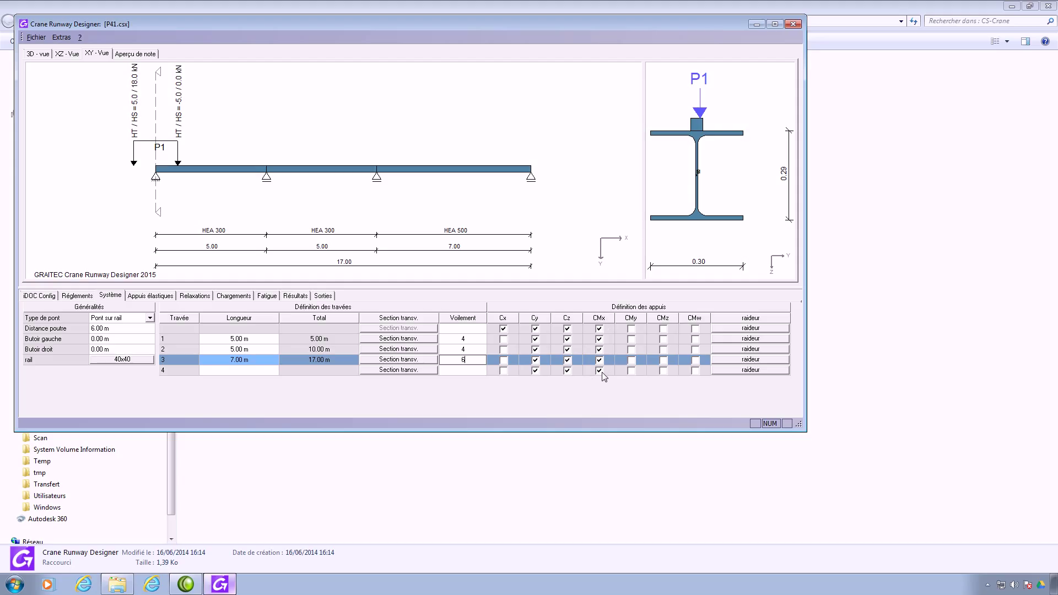
- Examine the stiffness parameters of the support in row 3 and leave them unapplied
{"action": "left_click", "coordinate": [751, 360]}
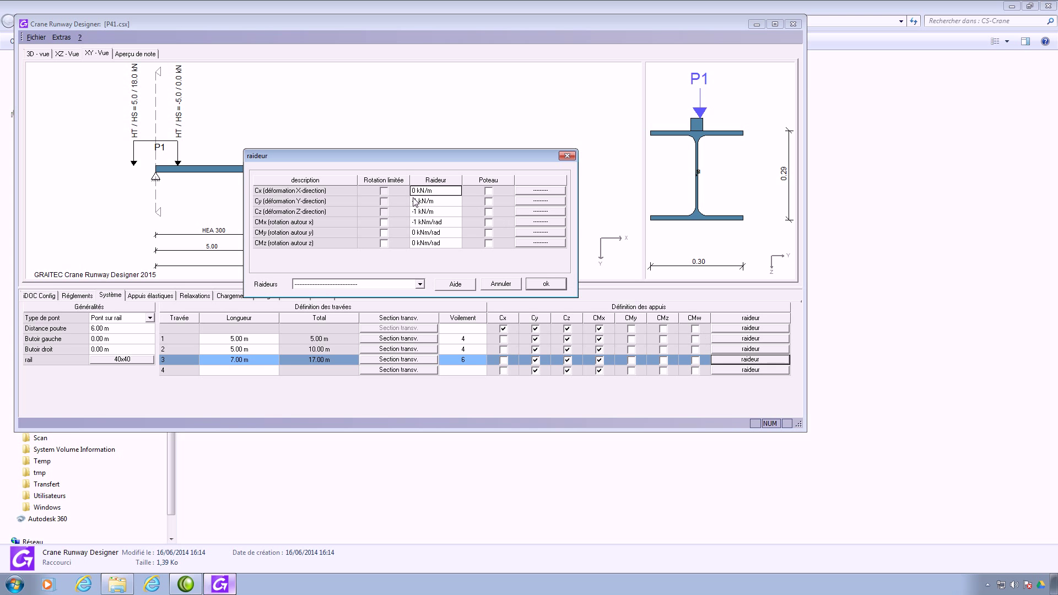
{"action": "left_click", "coordinate": [504, 284]}
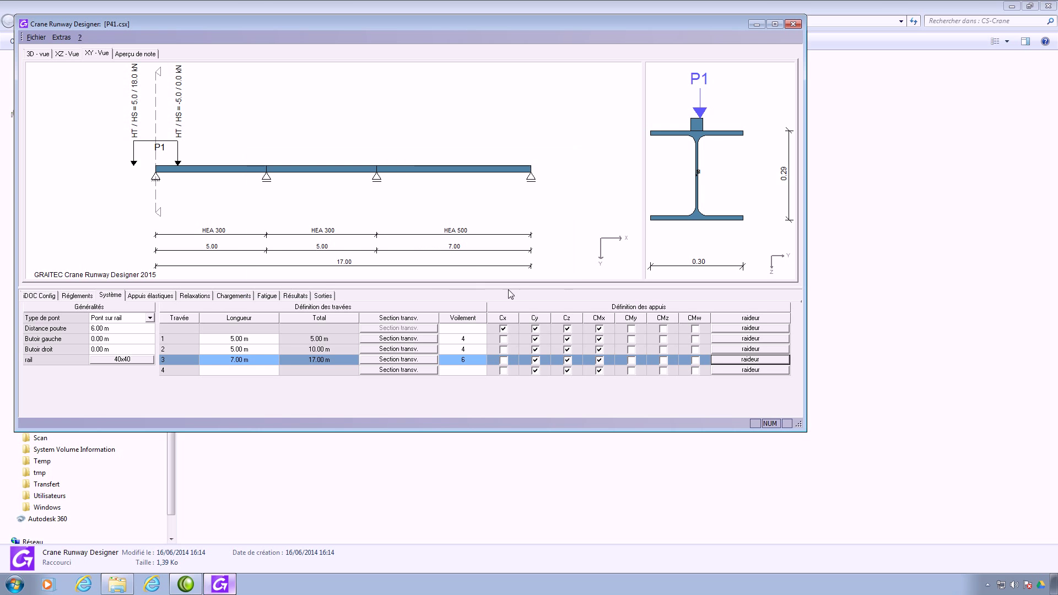
- Add a Ponctuel elastic support at support 2 (x=5.00 m), keeping its Cy and Cz stiffness at 0 kN/m
{"action": "left_click", "coordinate": [160, 297]}
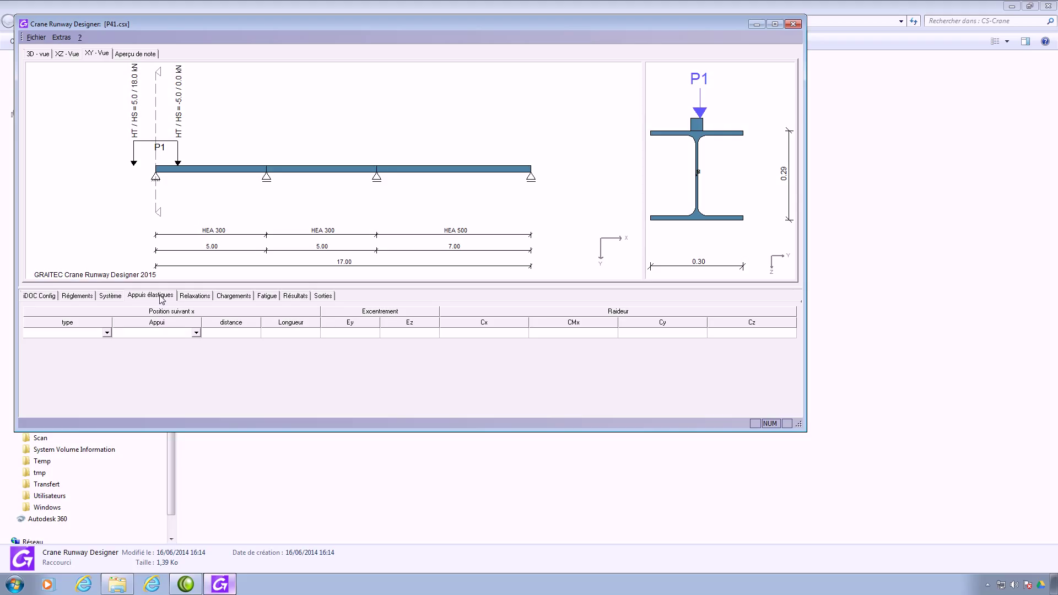
{"action": "left_click", "coordinate": [105, 333]}
{"action": "left_click", "coordinate": [105, 333]}
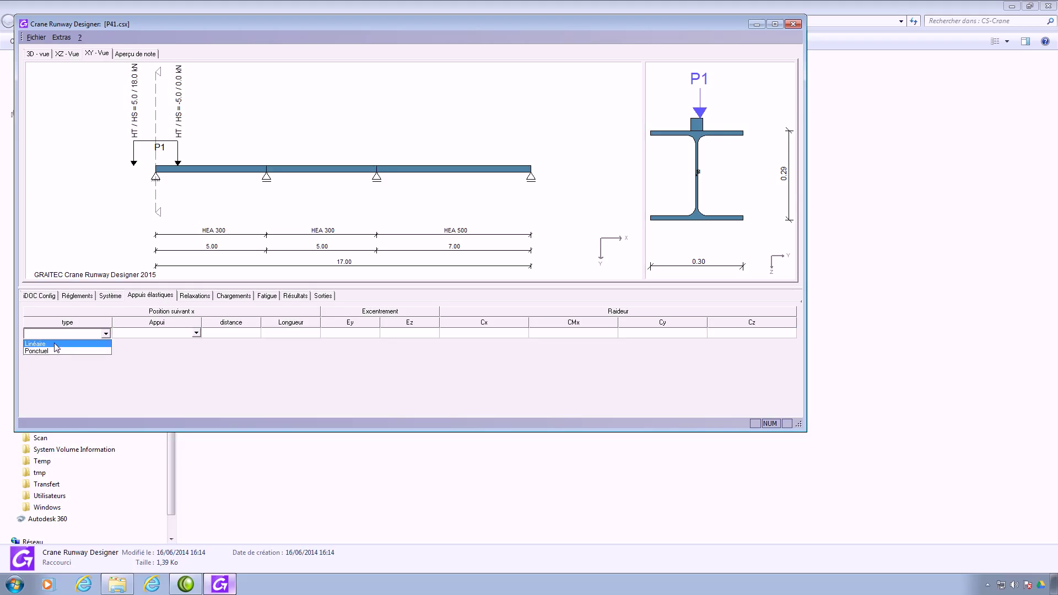
{"action": "left_click", "coordinate": [55, 345]}
{"action": "left_click", "coordinate": [77, 337]}
{"action": "left_click", "coordinate": [51, 351]}
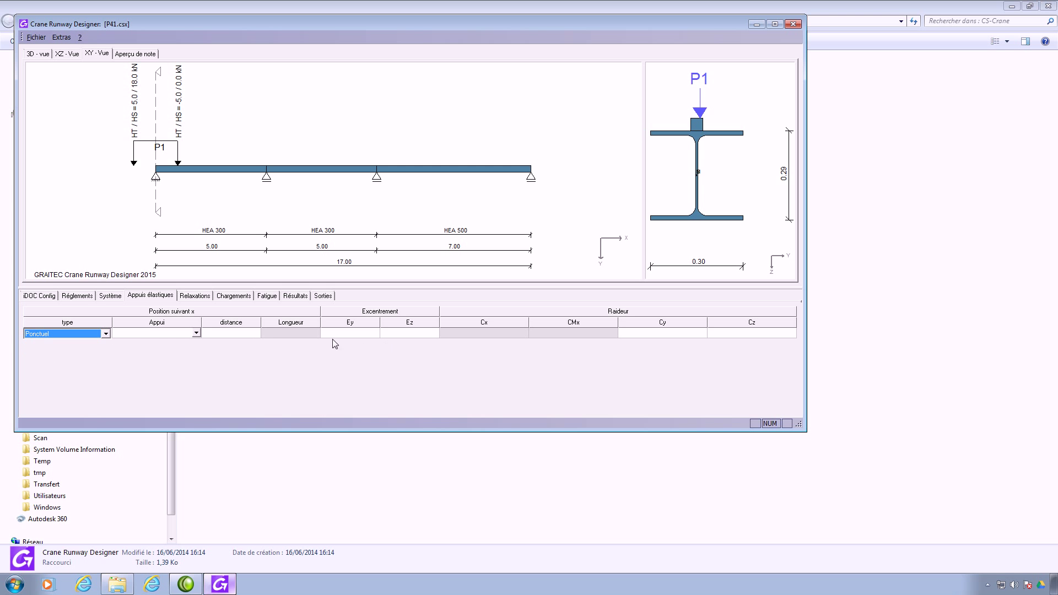
{"action": "left_click", "coordinate": [196, 333]}
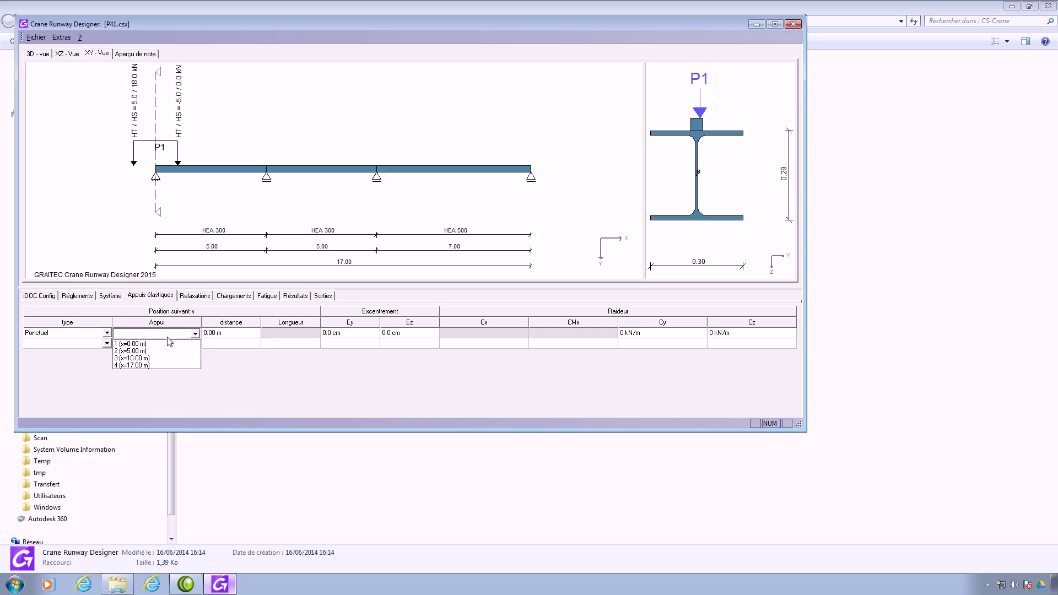
{"action": "left_click", "coordinate": [142, 352]}
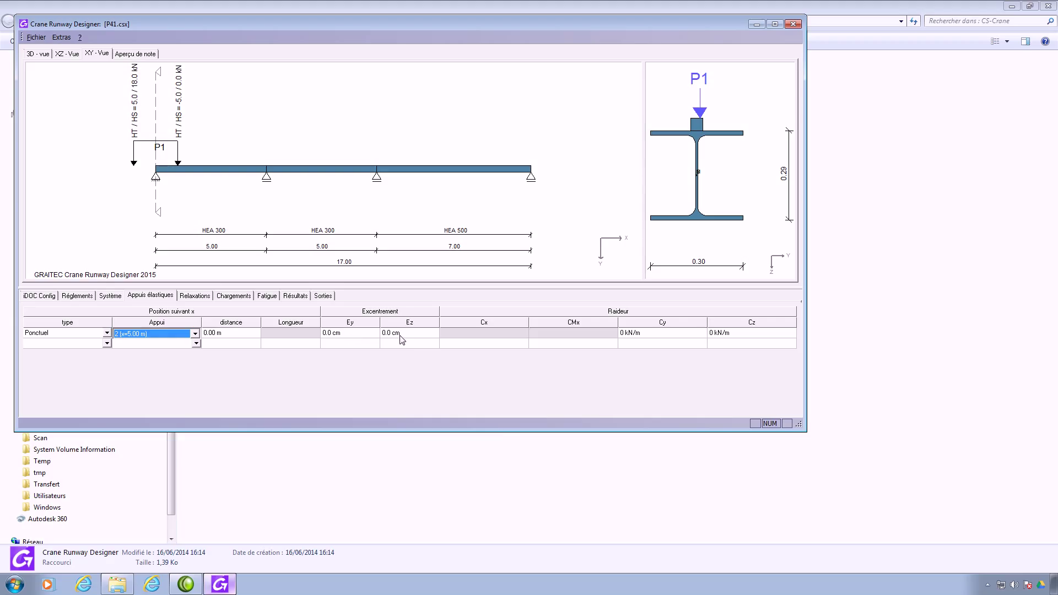
{"action": "left_click", "coordinate": [660, 335]}
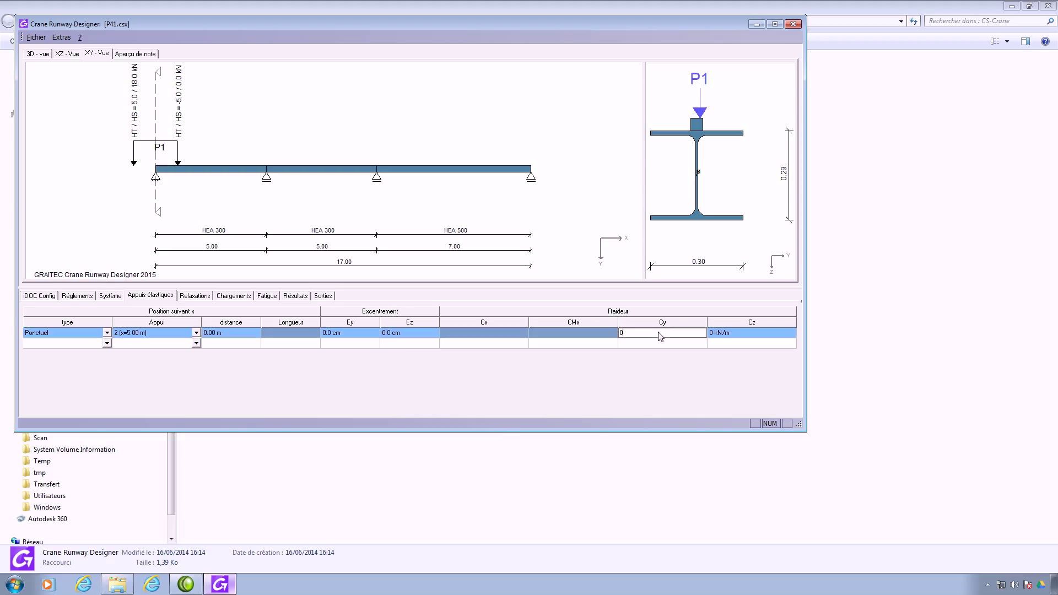
{"action": "left_click", "coordinate": [754, 332]}
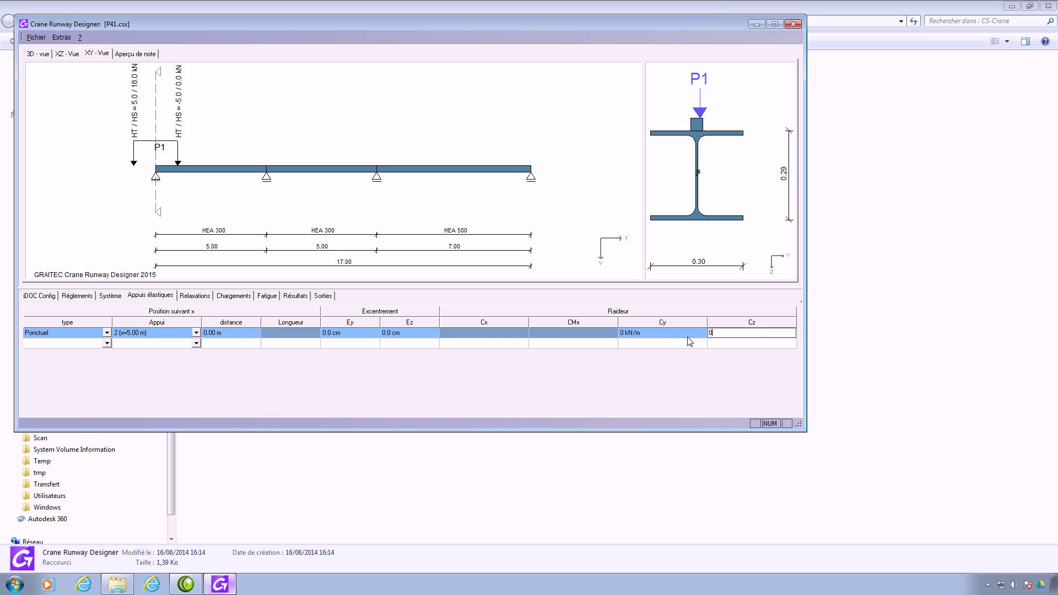
- Delete the Ponctuel elastic support row
{"action": "right_click", "coordinate": [143, 333]}
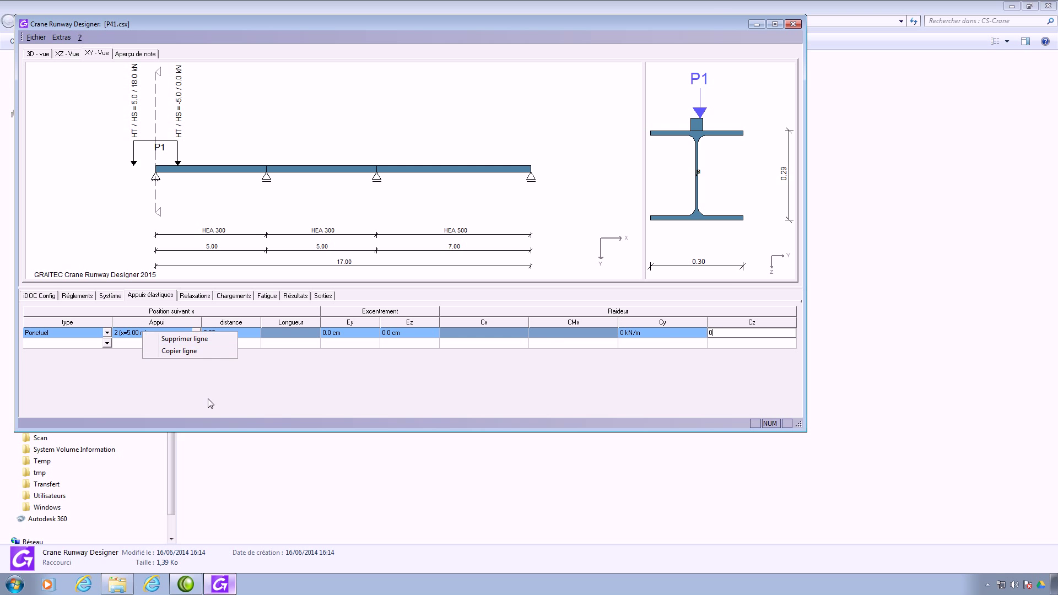
{"action": "left_click", "coordinate": [190, 339]}
- Add a relaxation at support 3 (x=10.00 m) releasing My and Mz, and check it in the XY and XZ views
{"action": "left_click", "coordinate": [195, 296]}
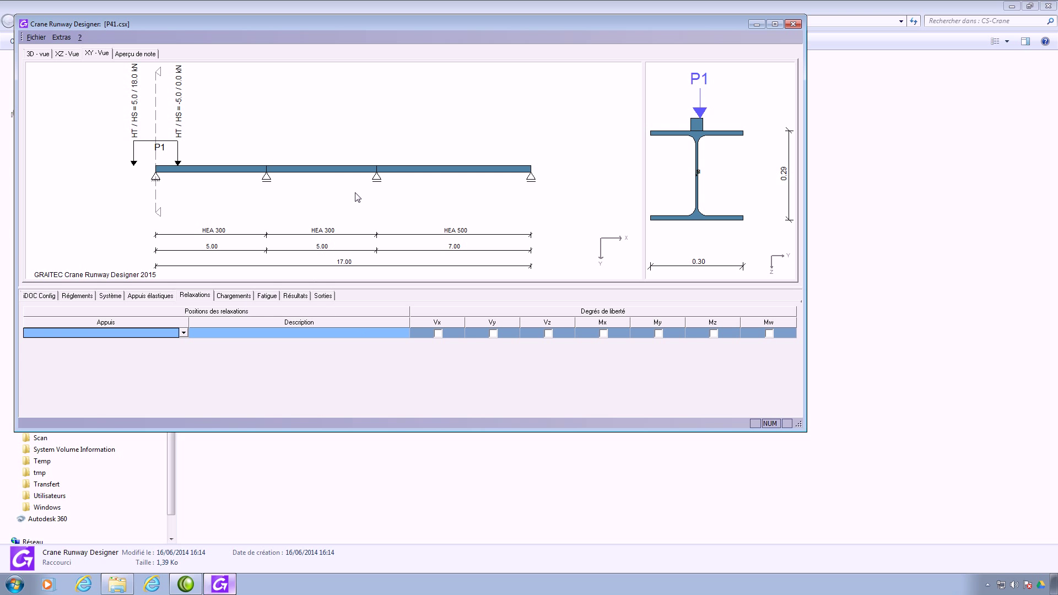
{"action": "left_click", "coordinate": [66, 53]}
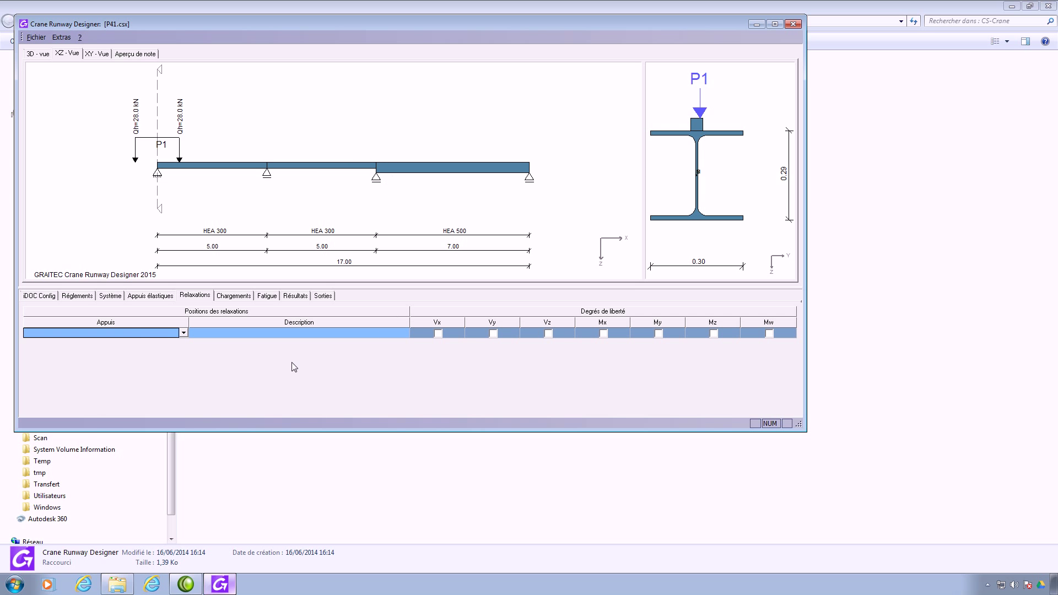
{"action": "left_click", "coordinate": [184, 334]}
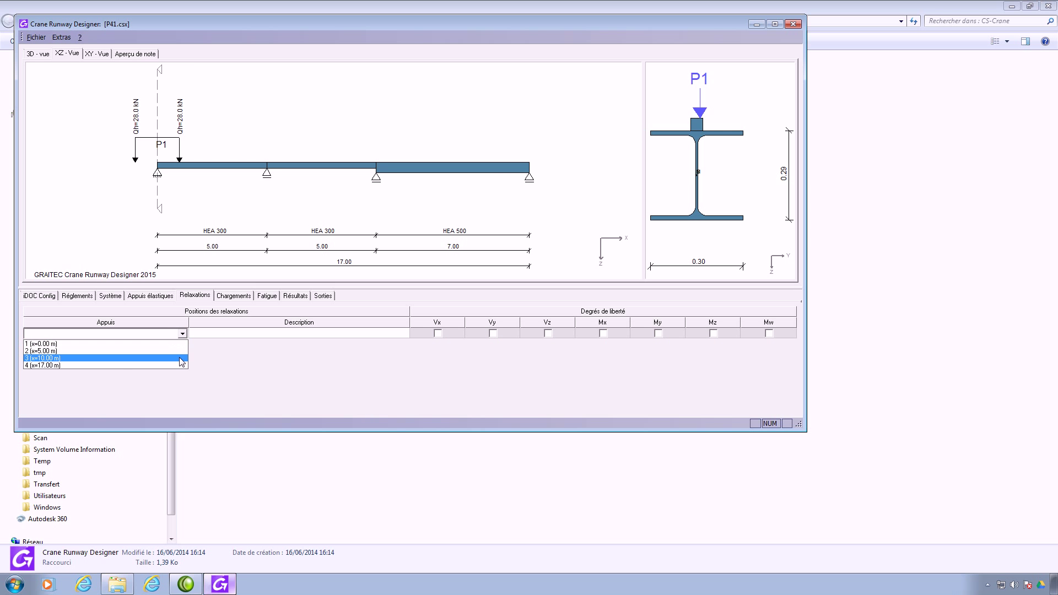
{"action": "left_click", "coordinate": [39, 359]}
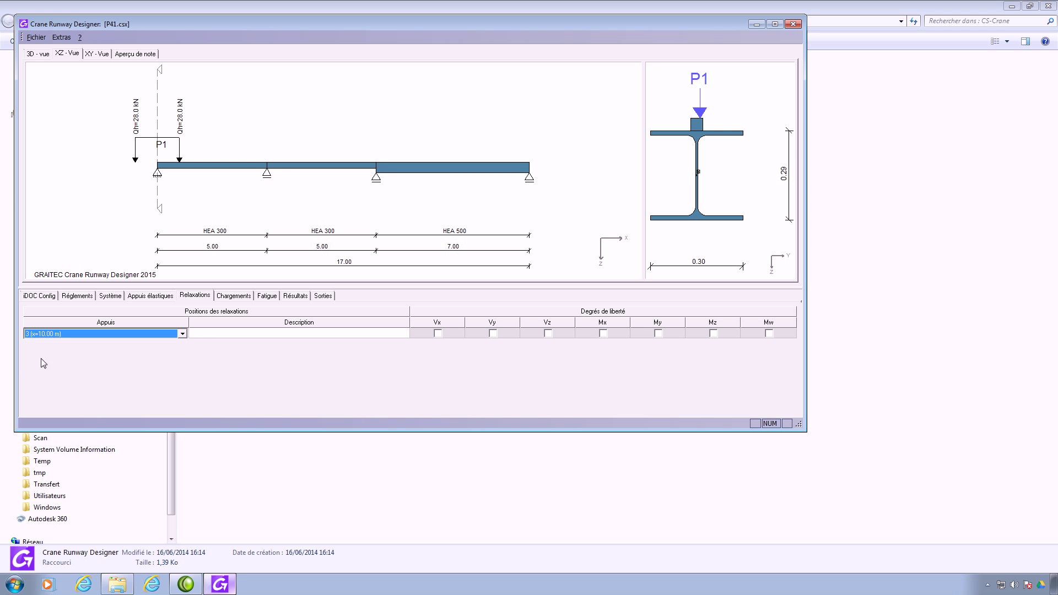
{"action": "left_click", "coordinate": [659, 334]}
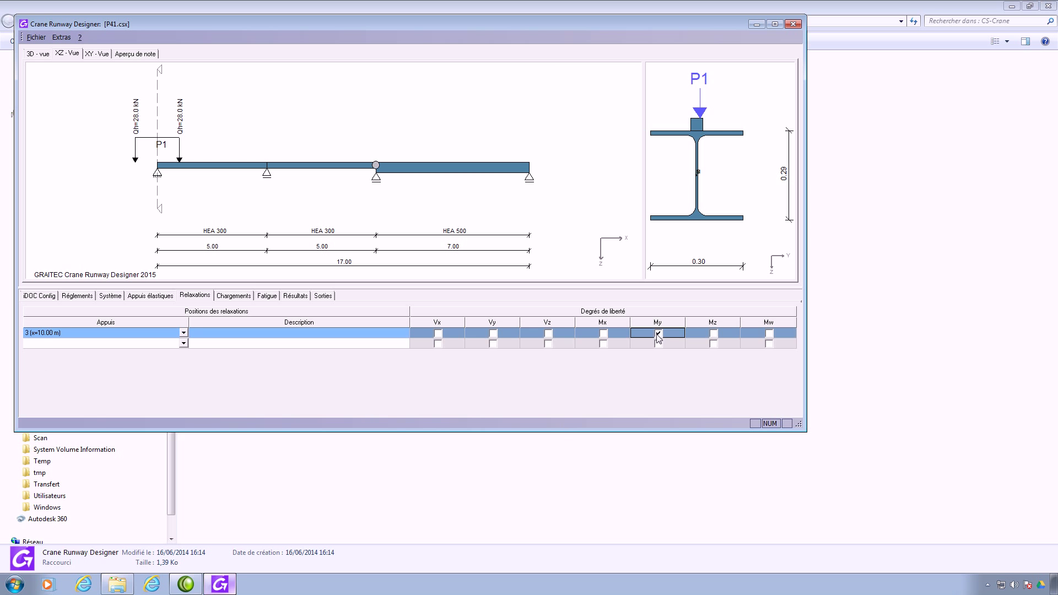
{"action": "left_click", "coordinate": [715, 334]}
{"action": "left_click", "coordinate": [97, 55]}
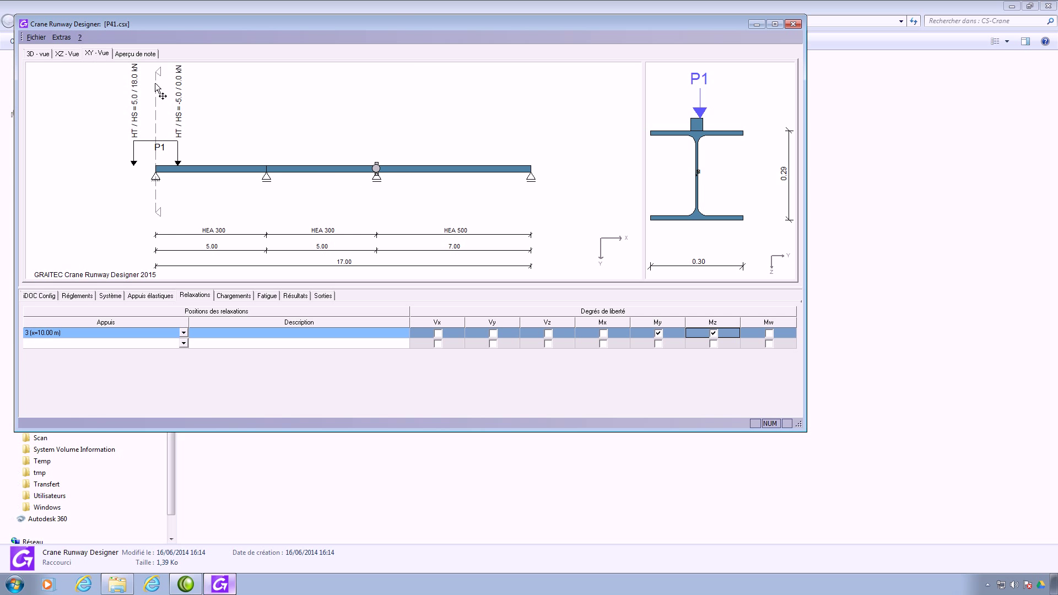
{"action": "left_click", "coordinate": [68, 55]}
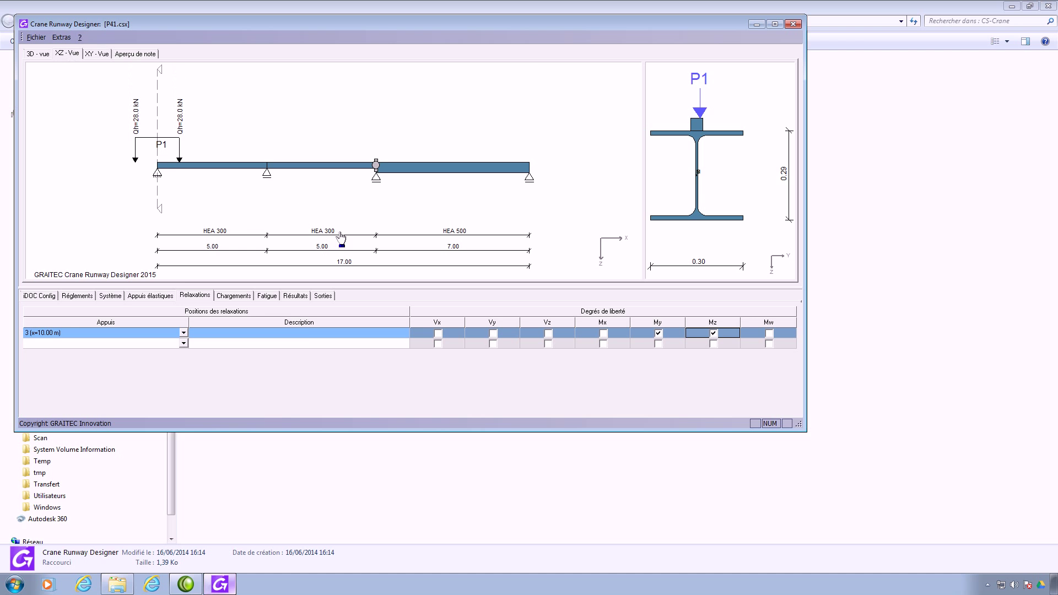
- Try 3 cranes in the loading definition and return the number of cranes to 1
{"action": "left_click", "coordinate": [237, 297]}
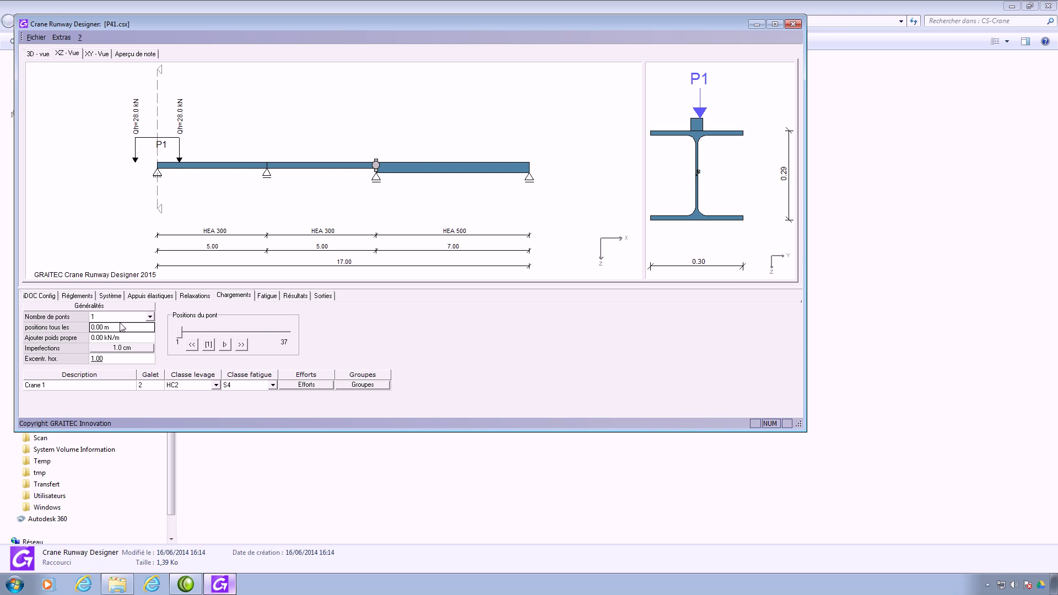
{"action": "left_click", "coordinate": [150, 318]}
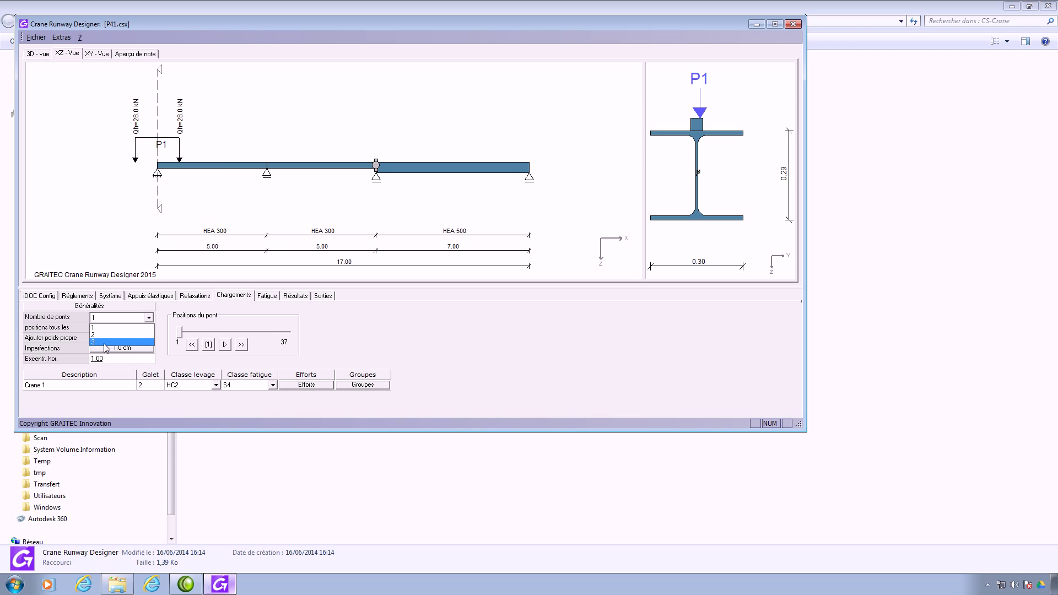
{"action": "left_click", "coordinate": [107, 342]}
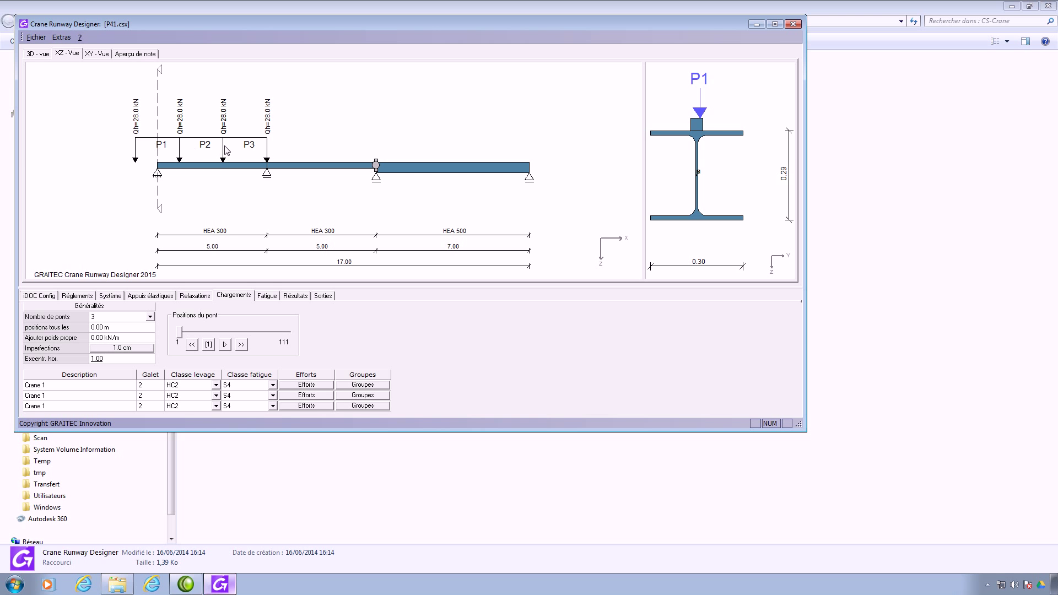
{"action": "left_click", "coordinate": [149, 318]}
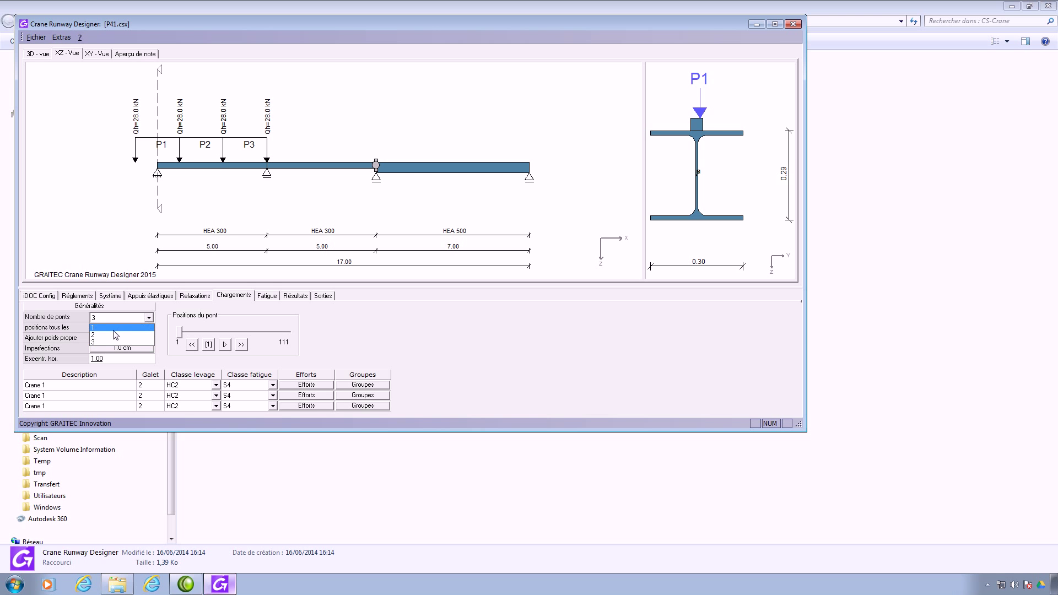
{"action": "left_click", "coordinate": [111, 328]}
- Examine the wheel loads and dynamic coefficients of Crane 1 and leave without changing them
{"action": "left_click", "coordinate": [104, 386]}
{"action": "left_click", "coordinate": [155, 388]}
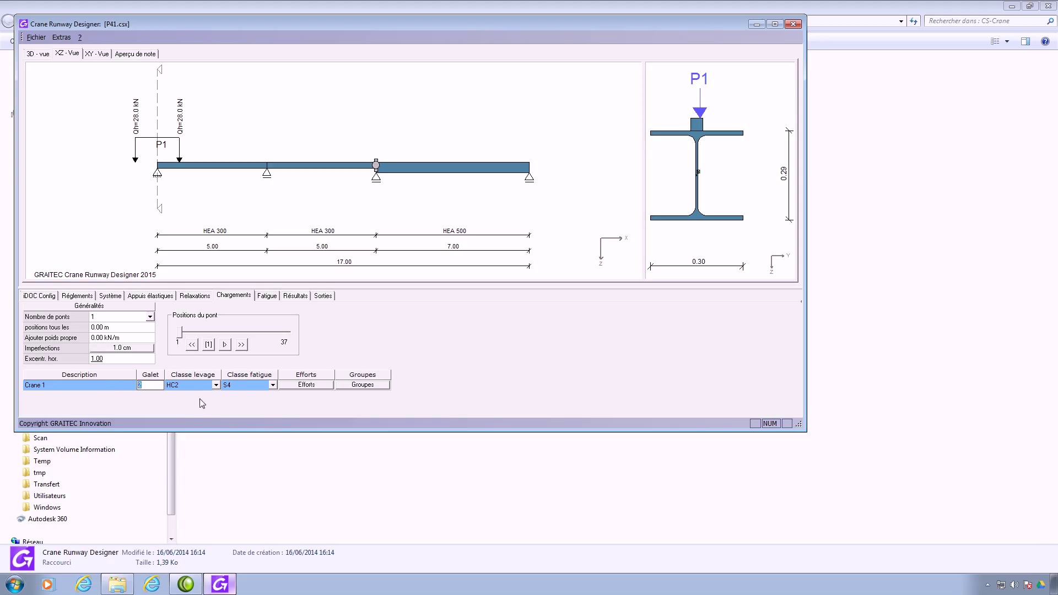
{"action": "left_click", "coordinate": [306, 385]}
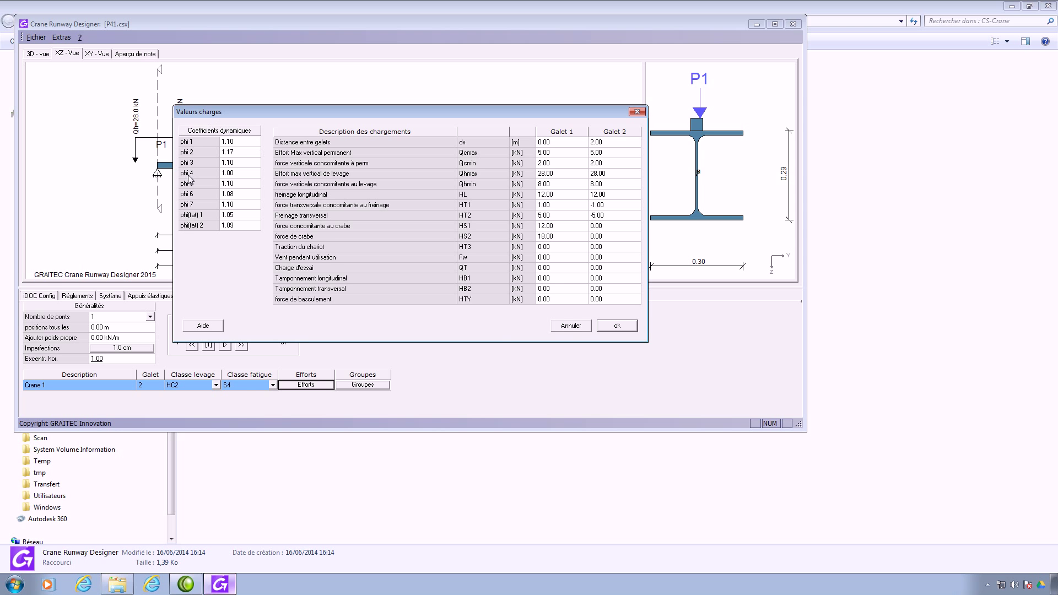
{"action": "left_click", "coordinate": [579, 326]}
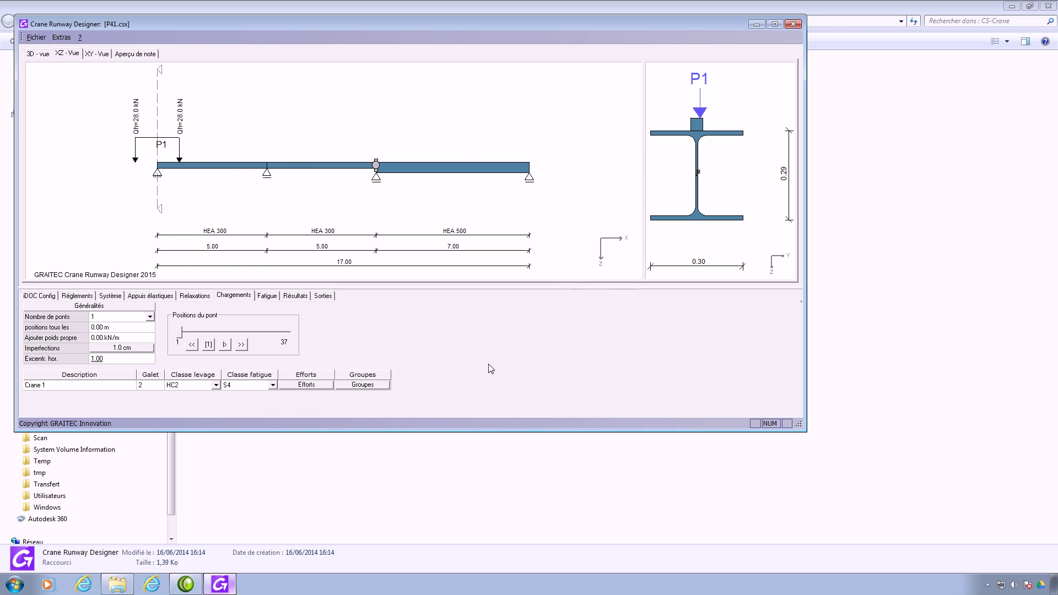
- Examine the load groups of Crane 1 for Galet 1, including Groupe 14 (Fatigue), without changing them
{"action": "left_click", "coordinate": [368, 389]}
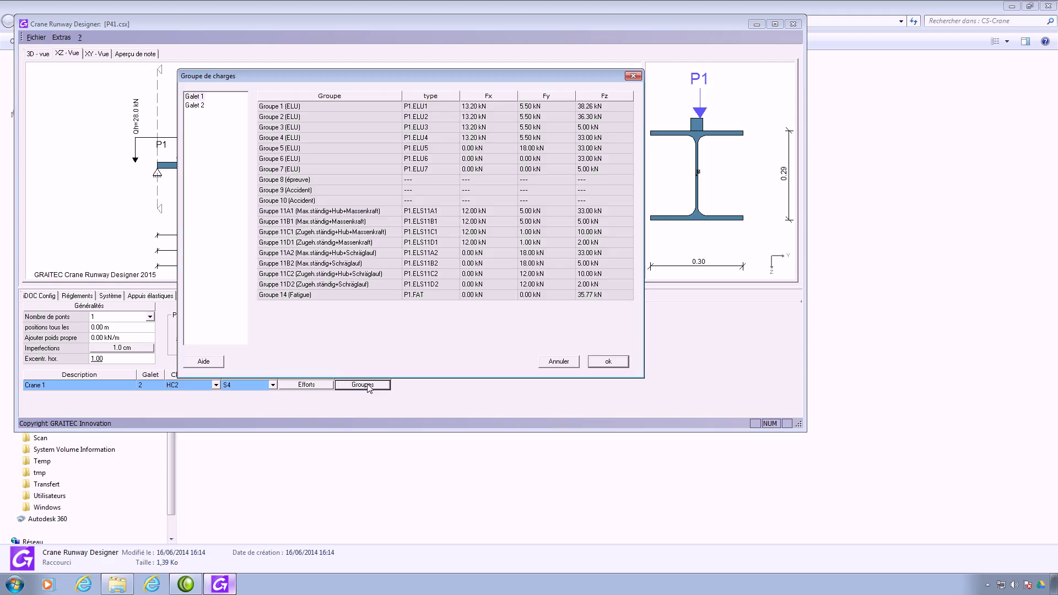
{"action": "left_click", "coordinate": [192, 98]}
{"action": "left_click", "coordinate": [310, 296]}
{"action": "left_click", "coordinate": [540, 362]}
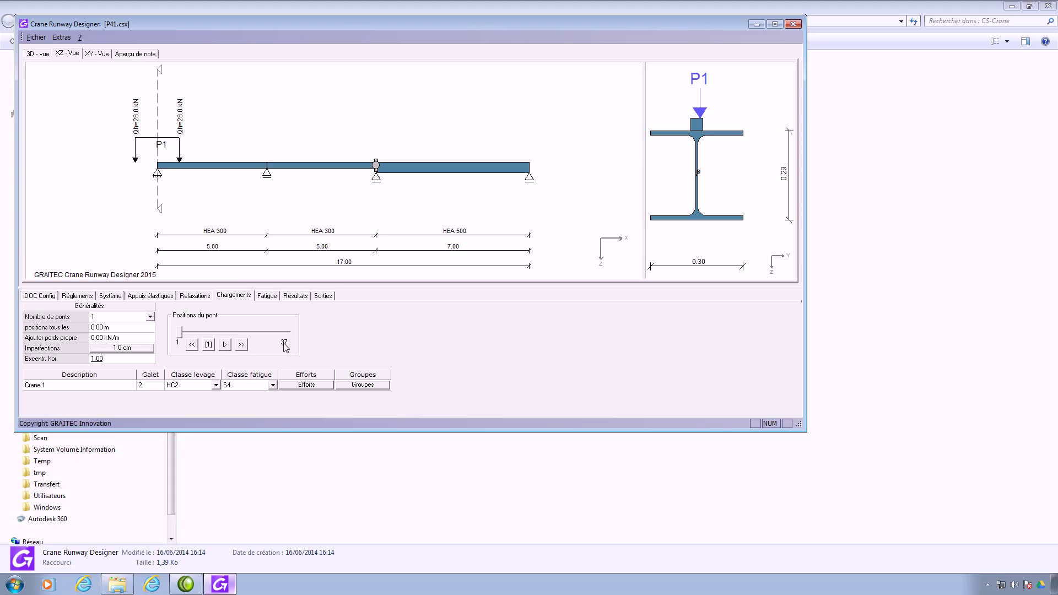
- Play the crane through its positions along the beam and examine the list of fatigue checks
{"action": "left_click", "coordinate": [224, 345]}
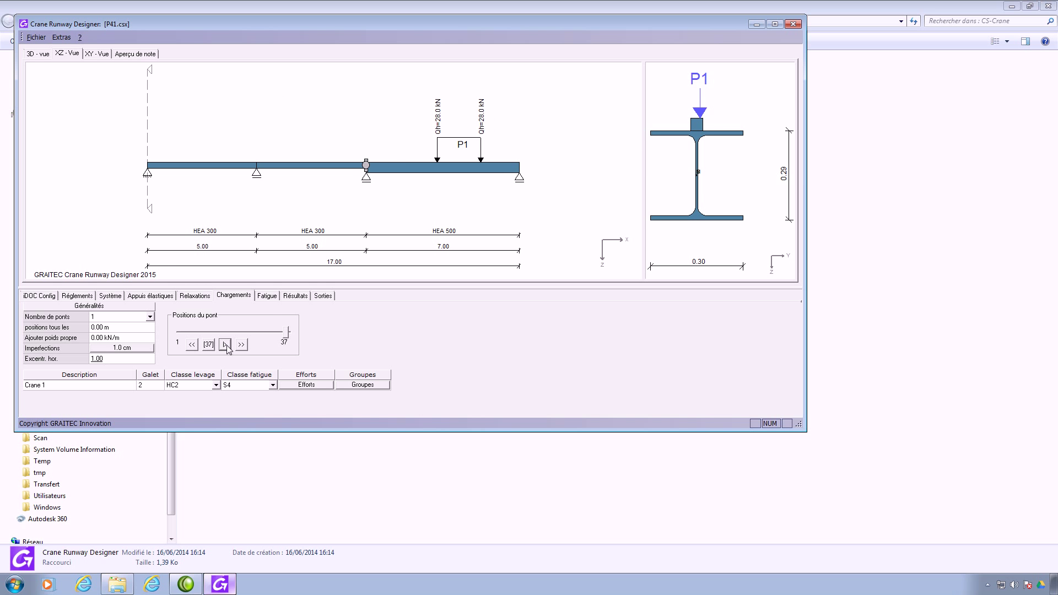
{"action": "left_click", "coordinate": [267, 296]}
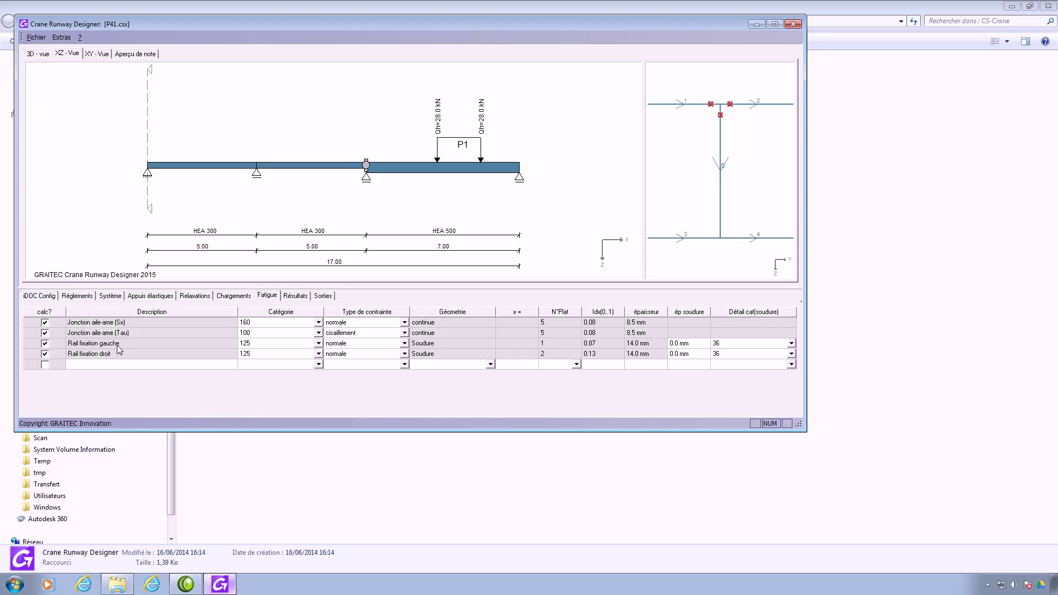
- Try the Forme A and Forme F rail types in the rail parameters and discard the changes
{"action": "left_click", "coordinate": [110, 296]}
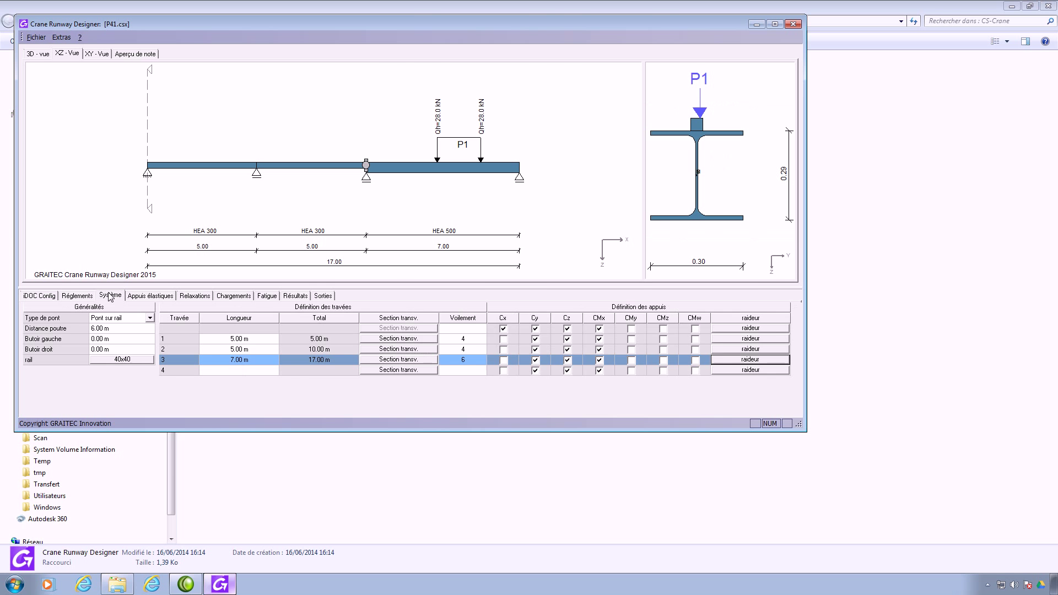
{"action": "left_click", "coordinate": [132, 361]}
{"action": "left_click", "coordinate": [612, 230]}
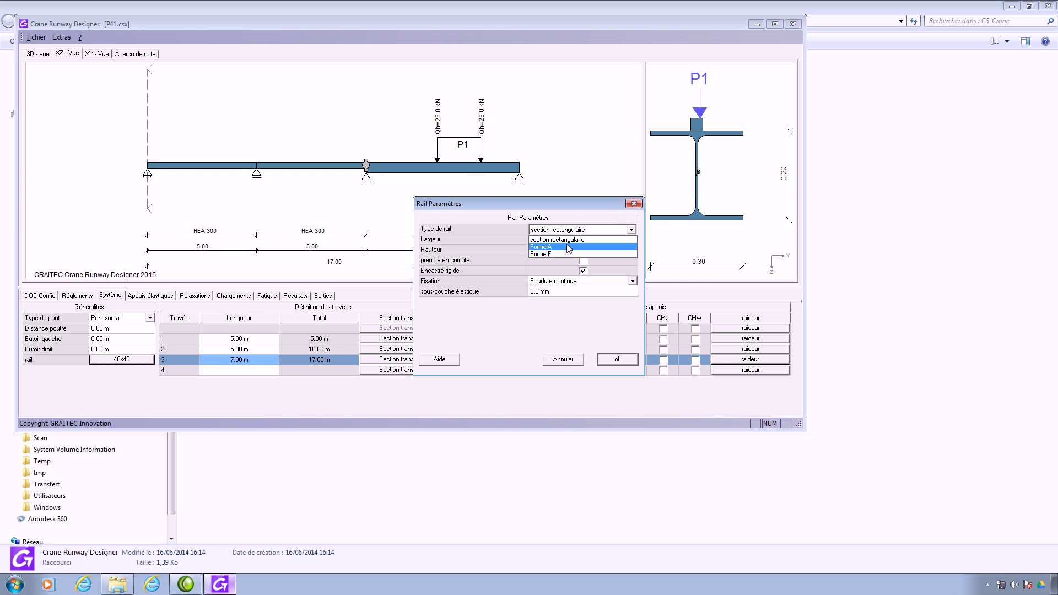
{"action": "left_click", "coordinate": [568, 247]}
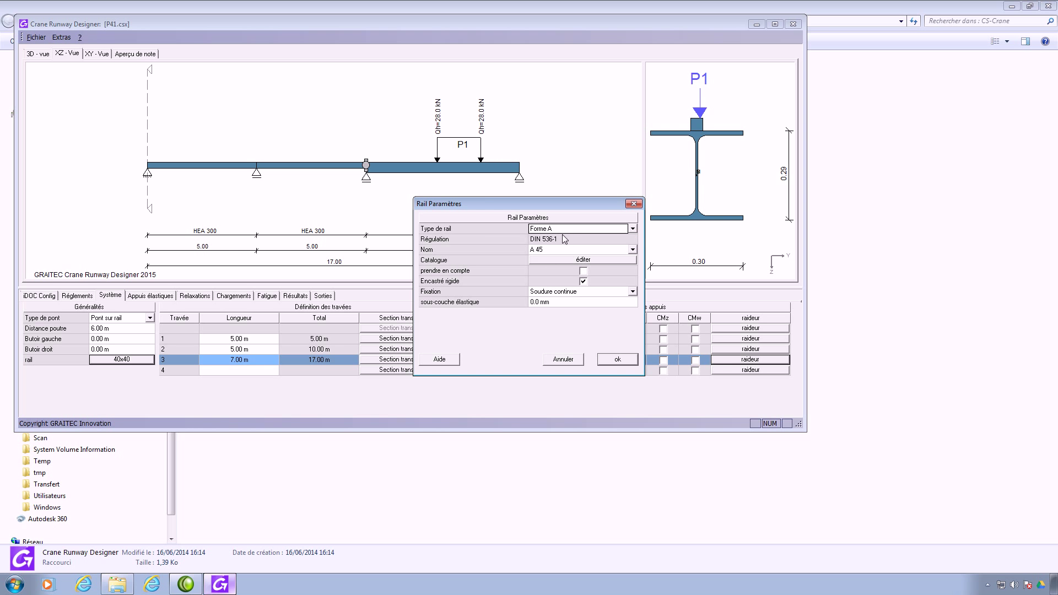
{"action": "left_click", "coordinate": [568, 228]}
{"action": "left_click", "coordinate": [550, 263]}
{"action": "left_click", "coordinate": [571, 229]}
{"action": "left_click", "coordinate": [561, 302]}
{"action": "left_click", "coordinate": [565, 304]}
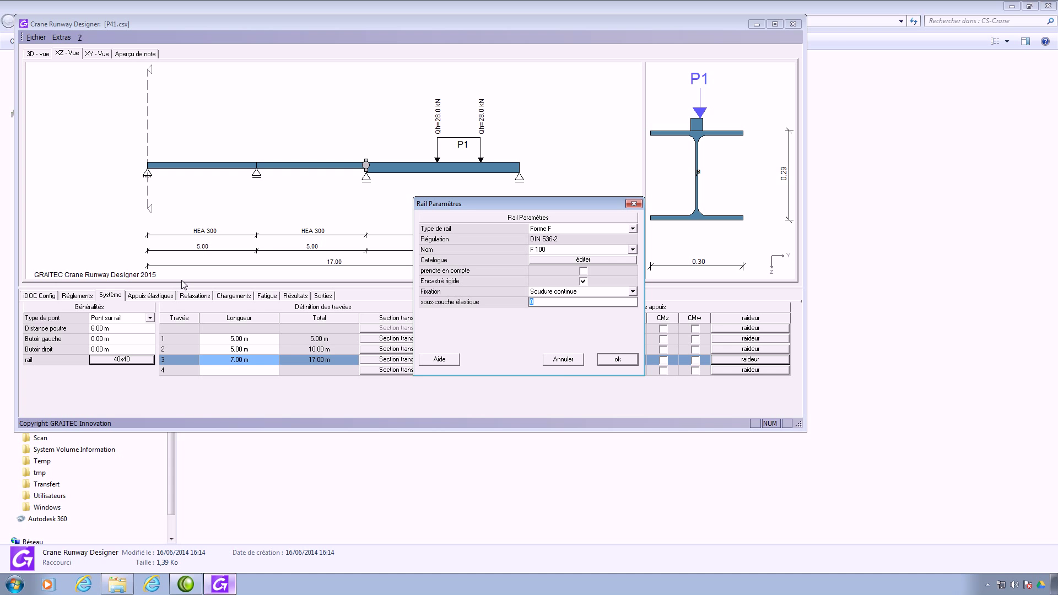
{"action": "left_click", "coordinate": [564, 363]}
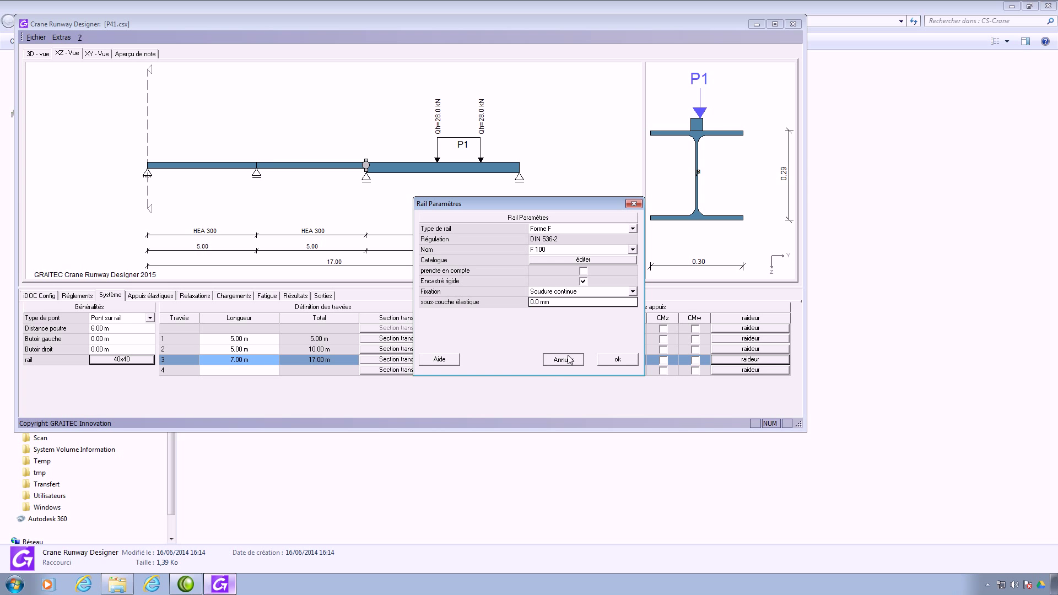
- Review the fatigue check categories and display the calculation results summary
{"action": "left_click", "coordinate": [269, 297]}
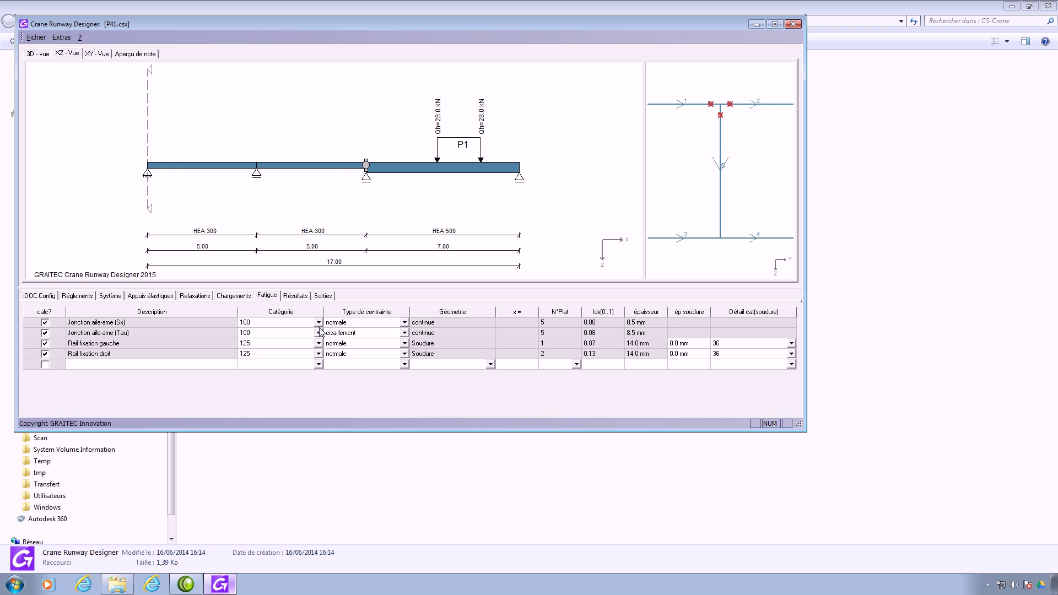
{"action": "left_click", "coordinate": [302, 298]}
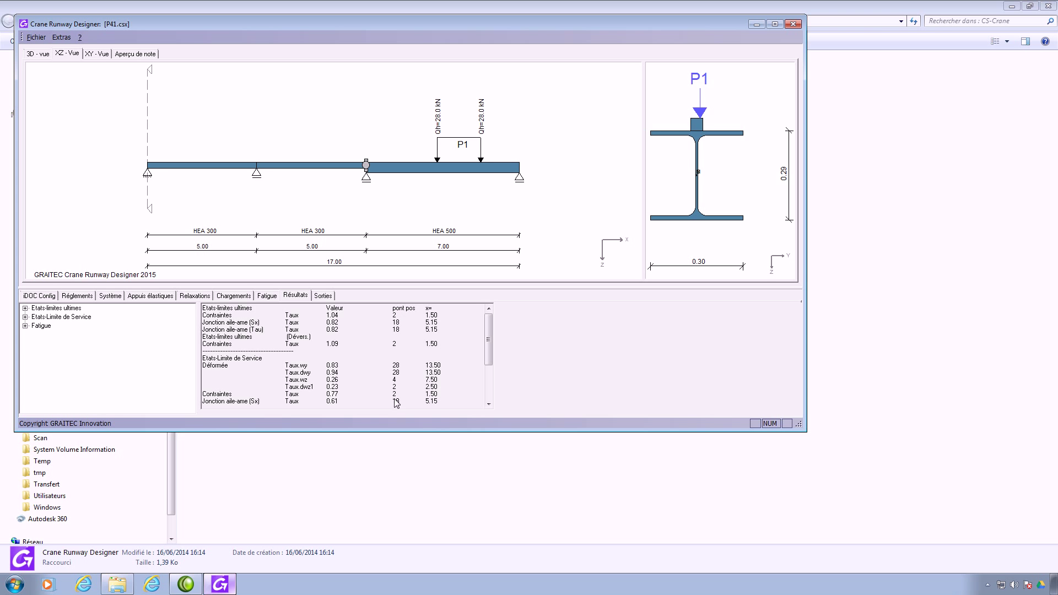
- Display the ultimate limit state diagrams for moment My, reaction Ay and stress Max SigmaX along the beam
{"action": "left_click", "coordinate": [25, 308]}
{"action": "left_click", "coordinate": [35, 318]}
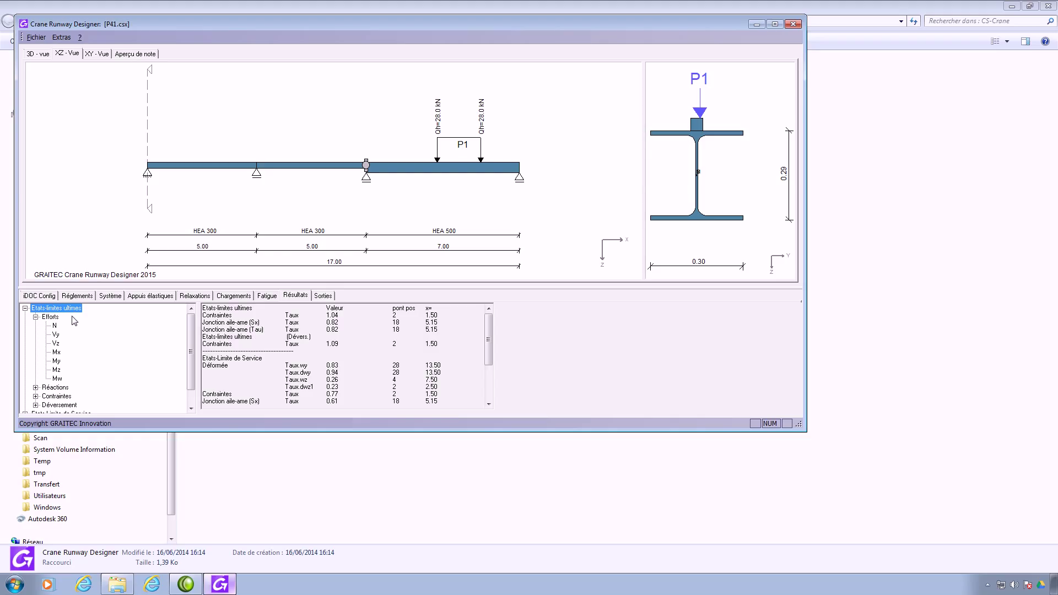
{"action": "left_click", "coordinate": [56, 362]}
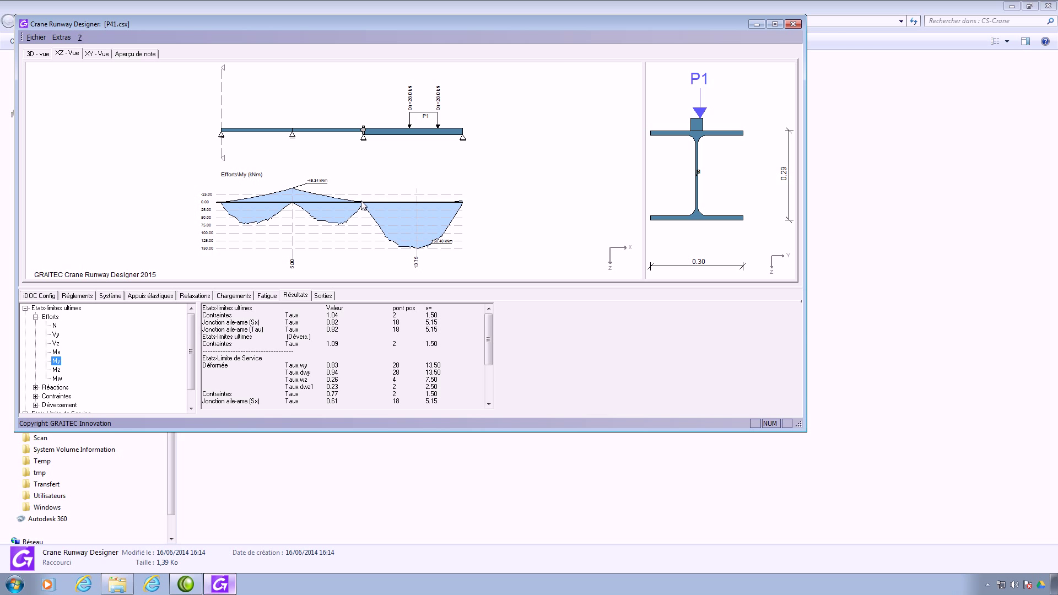
{"action": "left_click", "coordinate": [35, 387]}
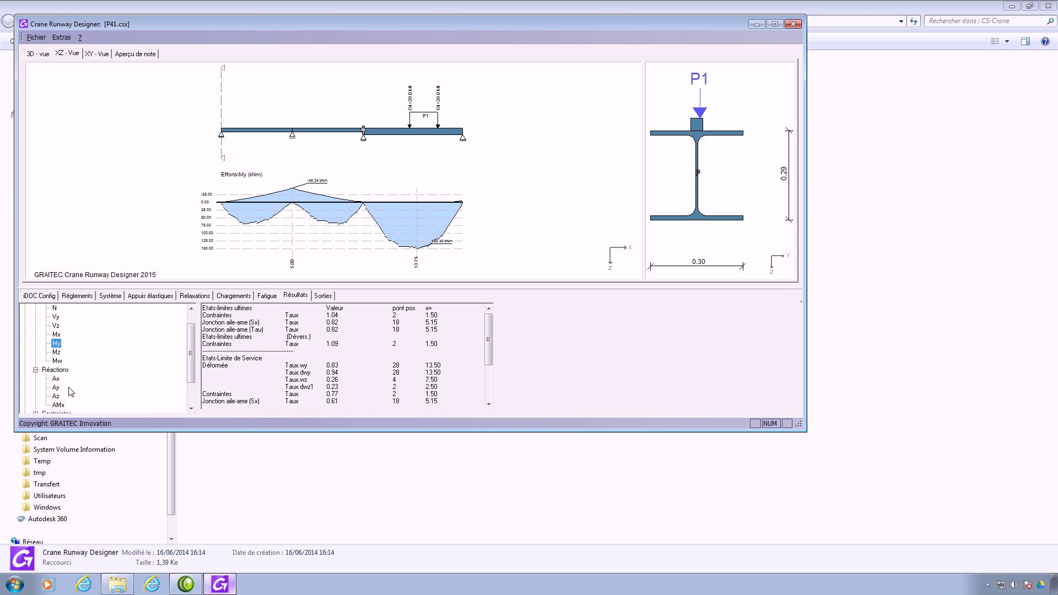
{"action": "left_click", "coordinate": [55, 387]}
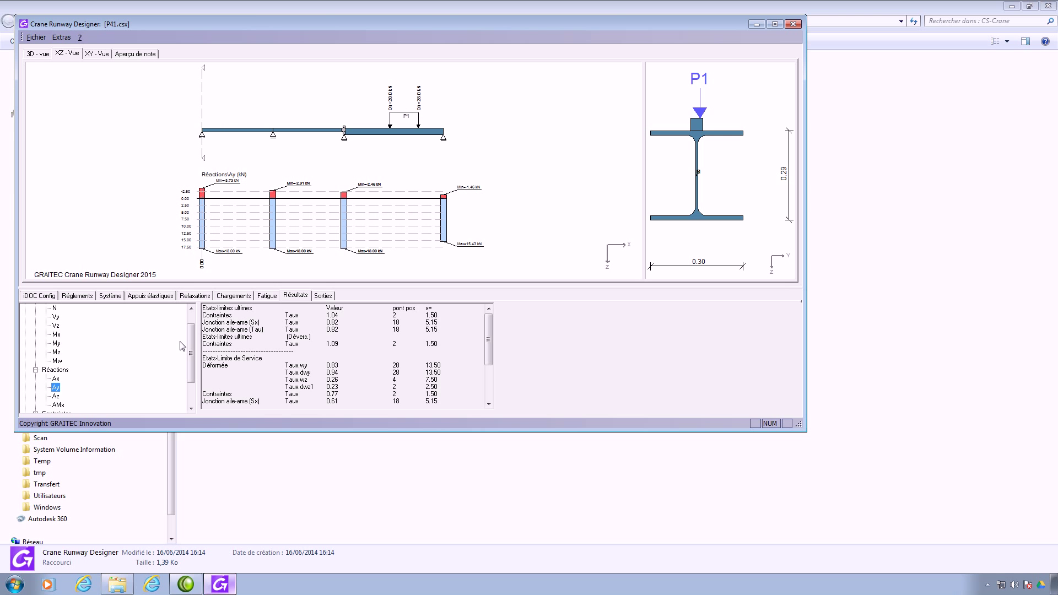
{"action": "left_click_drag", "start_coordinate": [194, 354], "coordinate": [193, 387]}
{"action": "left_click", "coordinate": [35, 380]}
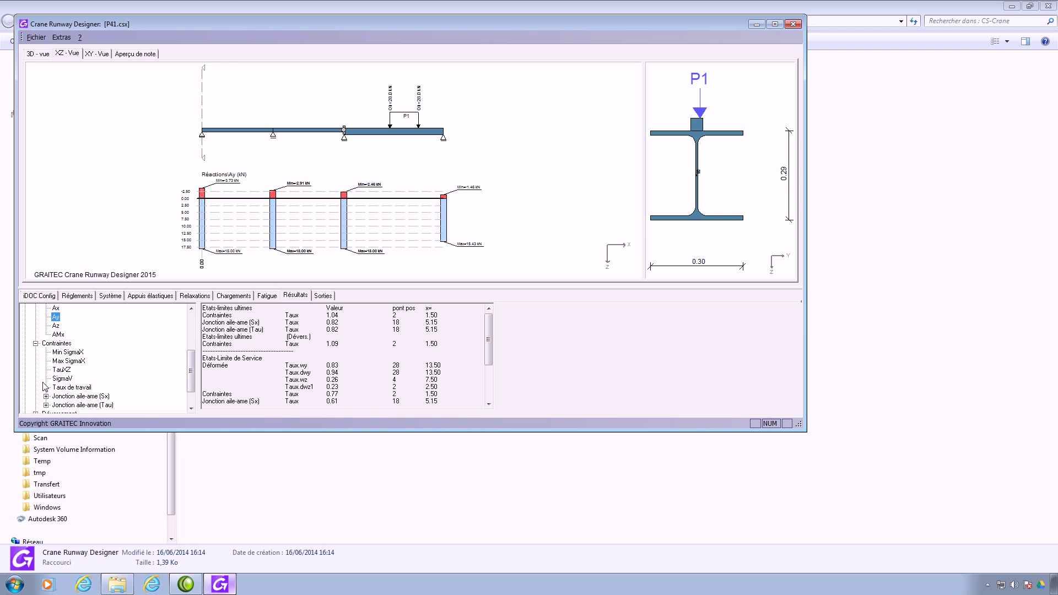
{"action": "left_click", "coordinate": [69, 361]}
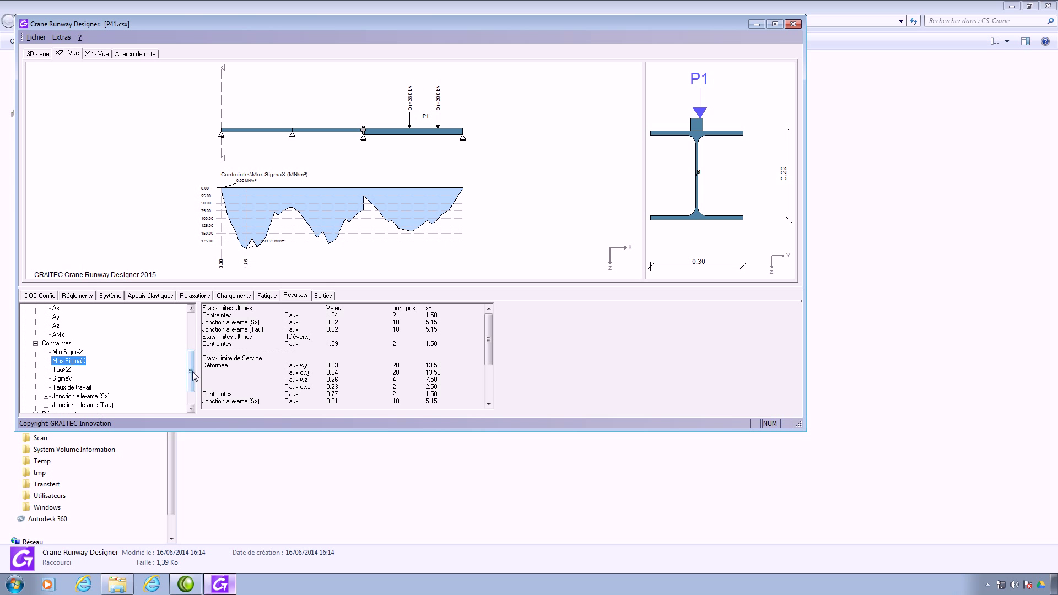
- Display the serviceability deflection diagrams for wy and Taux wy in the Y direction and wz in the Z direction
{"action": "scroll", "coordinate": [192, 375], "scroll_direction": "down", "scroll_amount": 1}
{"action": "left_click", "coordinate": [25, 396]}
{"action": "left_click", "coordinate": [35, 387]}
{"action": "left_click", "coordinate": [47, 388]}
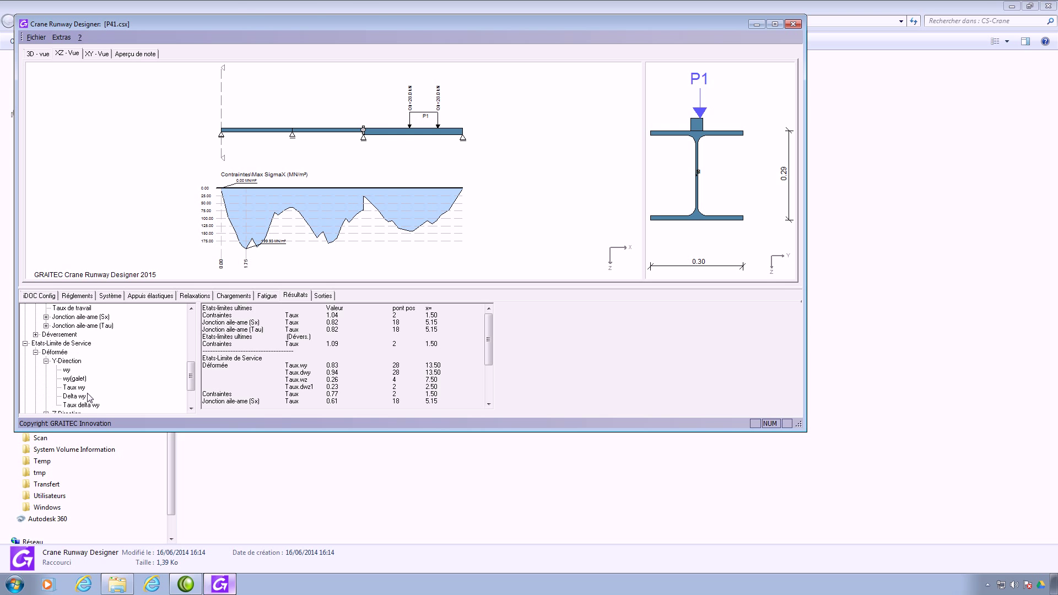
{"action": "left_click", "coordinate": [67, 370]}
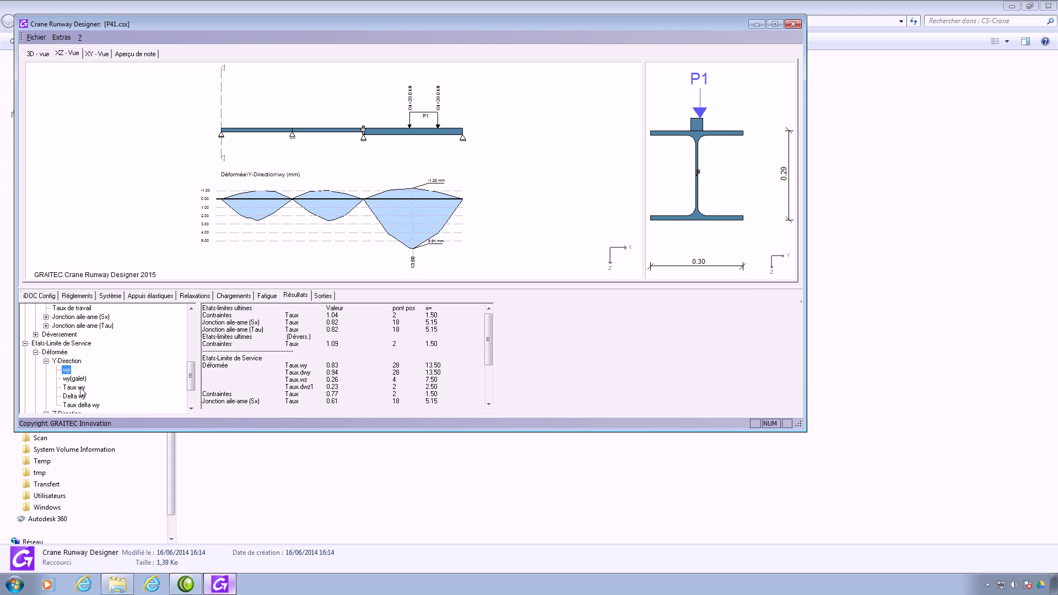
{"action": "left_click", "coordinate": [75, 388]}
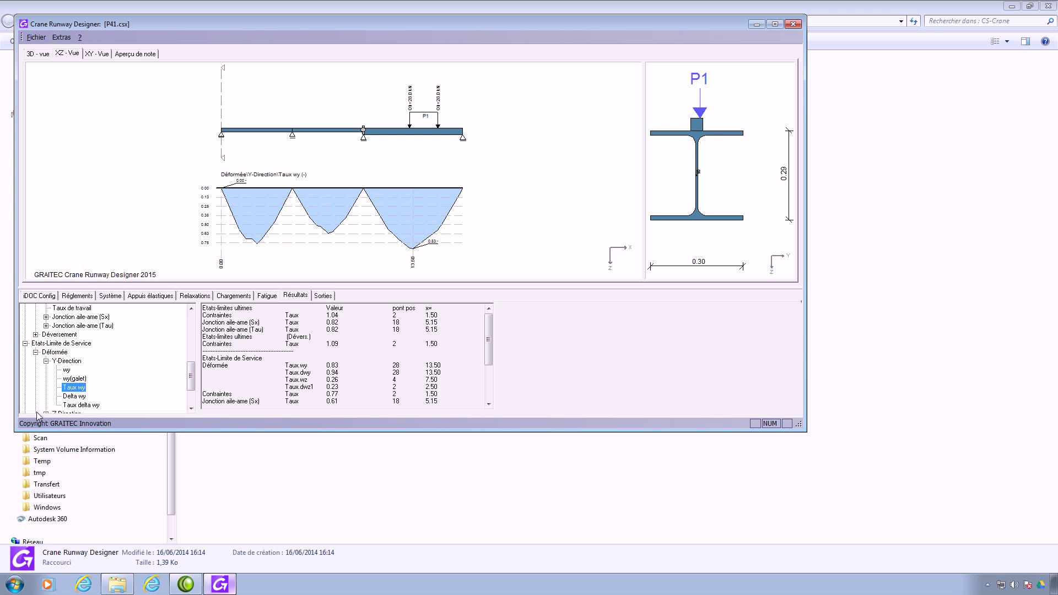
{"action": "left_click_drag", "start_coordinate": [193, 381], "coordinate": [193, 388]}
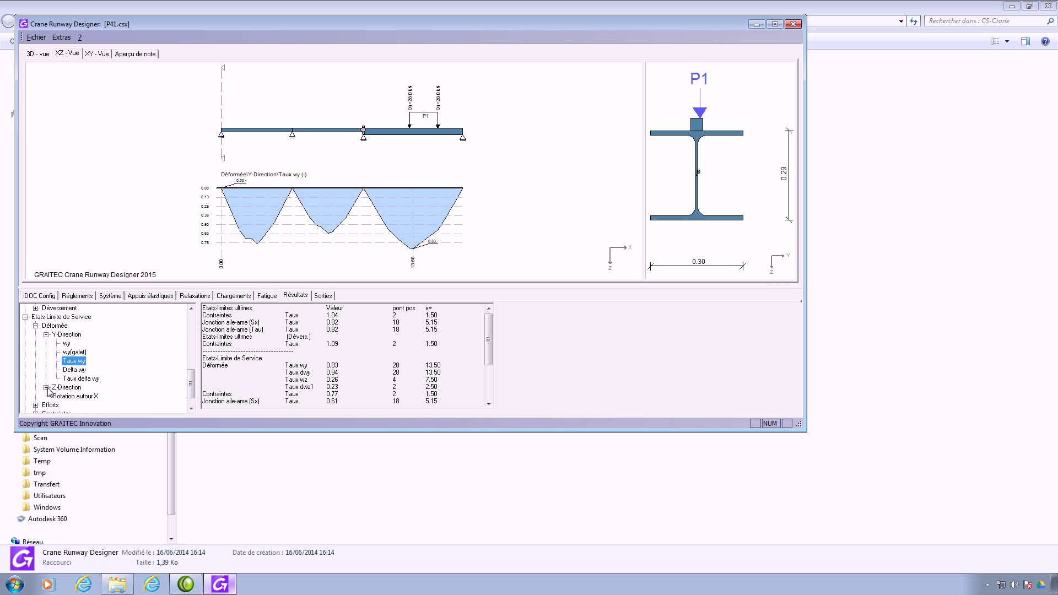
{"action": "left_click", "coordinate": [47, 388]}
{"action": "left_click", "coordinate": [66, 379]}
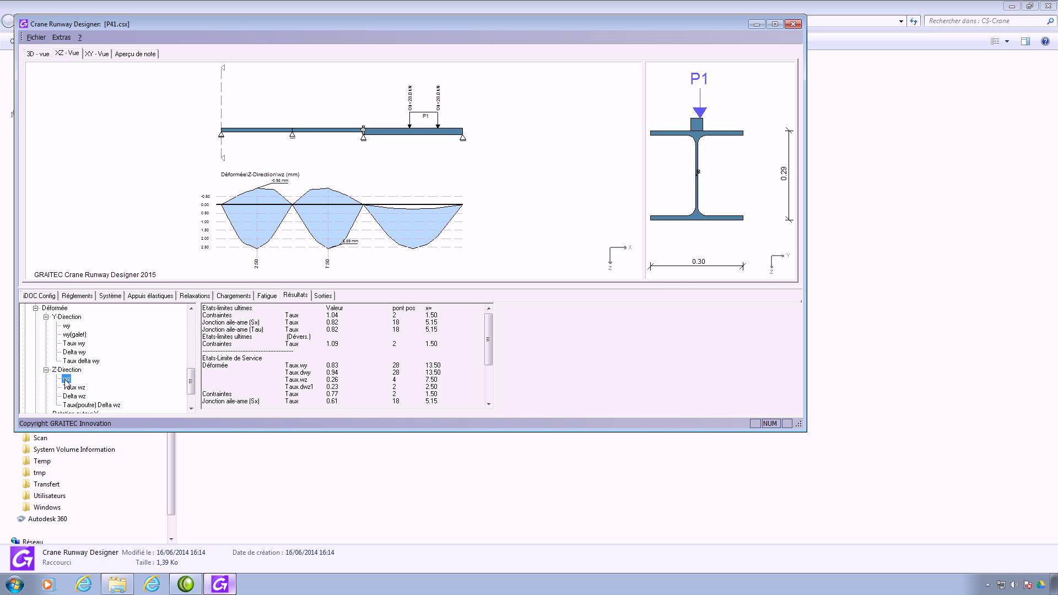
- Display the fatigue diagram for torsional moment Mx along the beam
{"action": "left_click_drag", "start_coordinate": [189, 382], "coordinate": [189, 391]}
{"action": "left_click", "coordinate": [25, 406]}
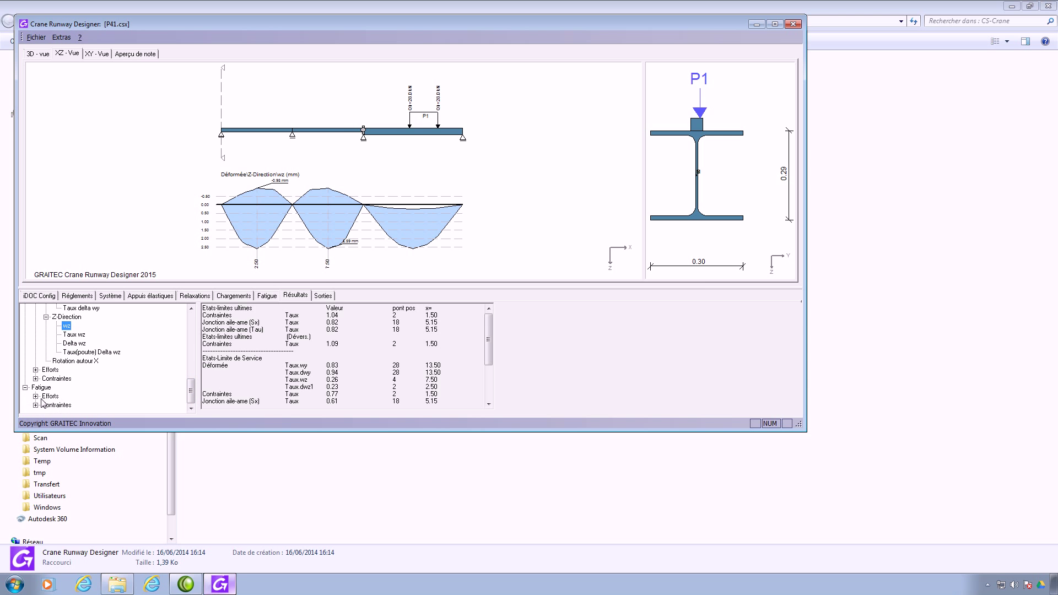
{"action": "left_click", "coordinate": [35, 405]}
{"action": "left_click", "coordinate": [58, 387]}
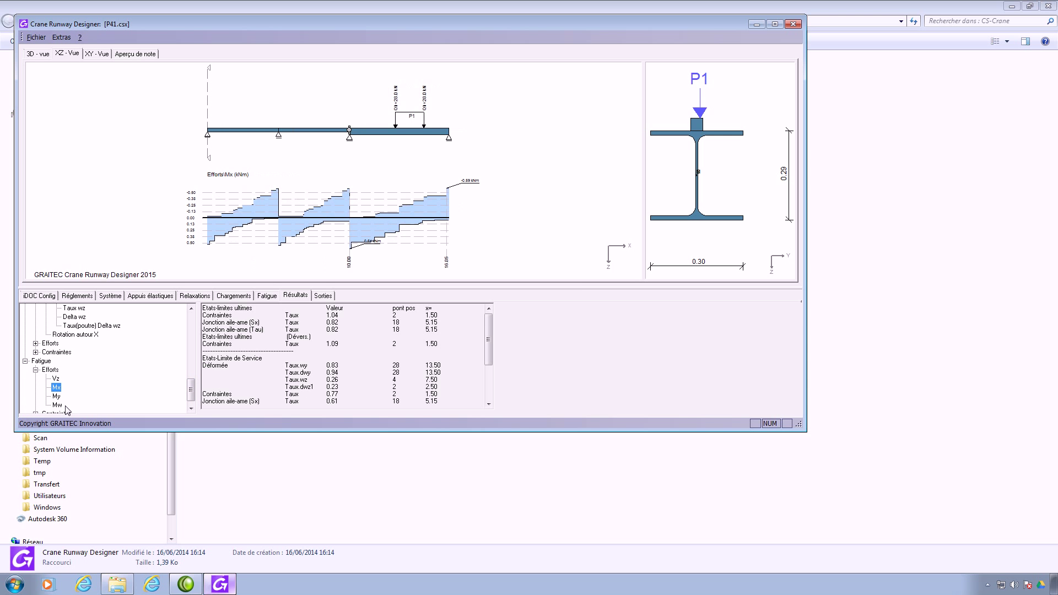
{"action": "left_click_drag", "start_coordinate": [193, 393], "coordinate": [191, 409]}
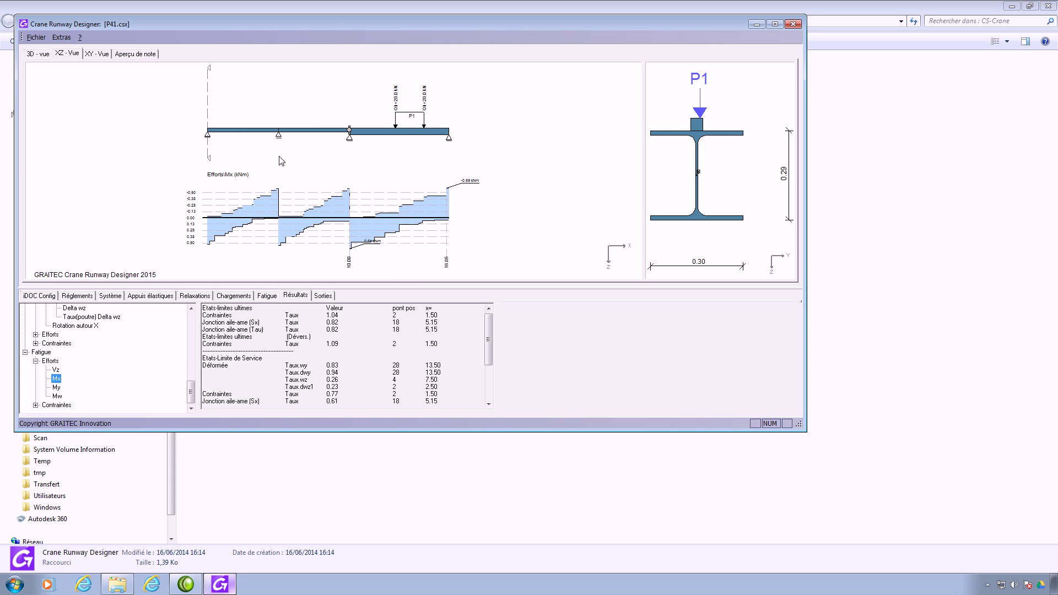
- Change the cross-section profile of spans 1 and 2 to HEA 320
{"action": "left_click", "coordinate": [110, 296]}
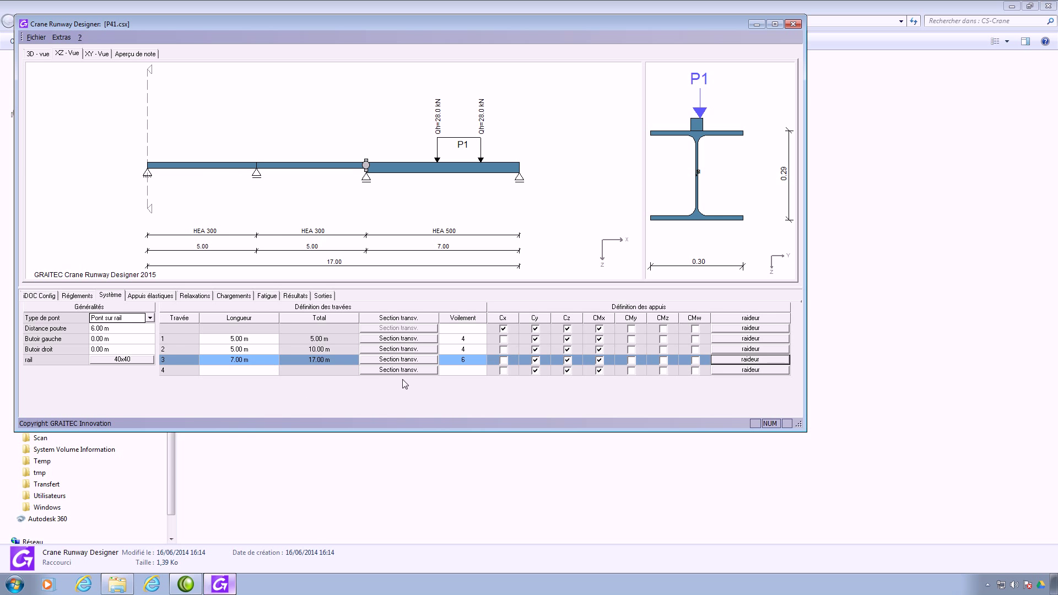
{"action": "left_click", "coordinate": [418, 339]}
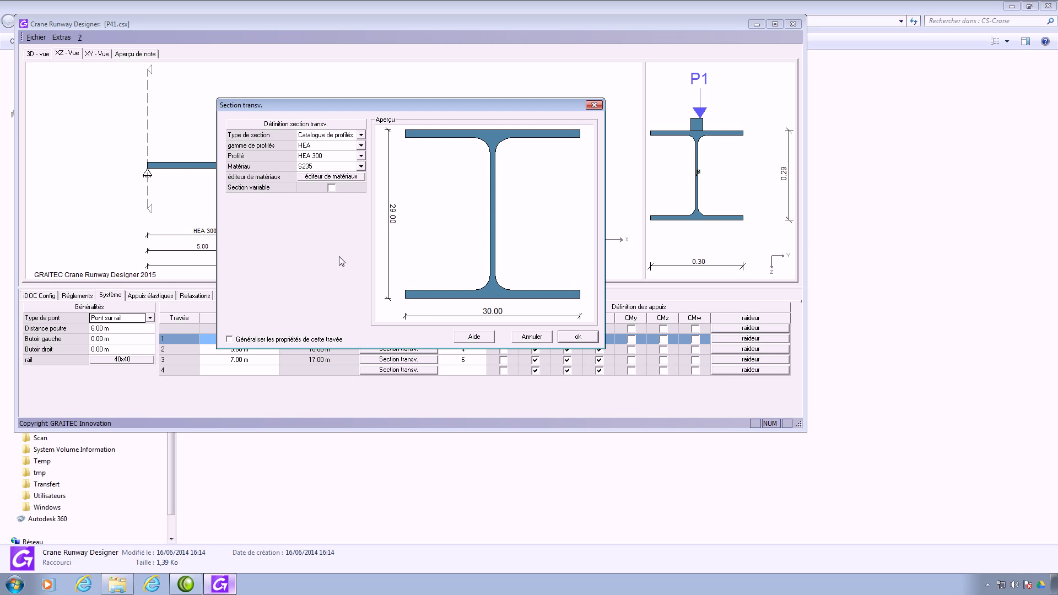
{"action": "left_click", "coordinate": [362, 156]}
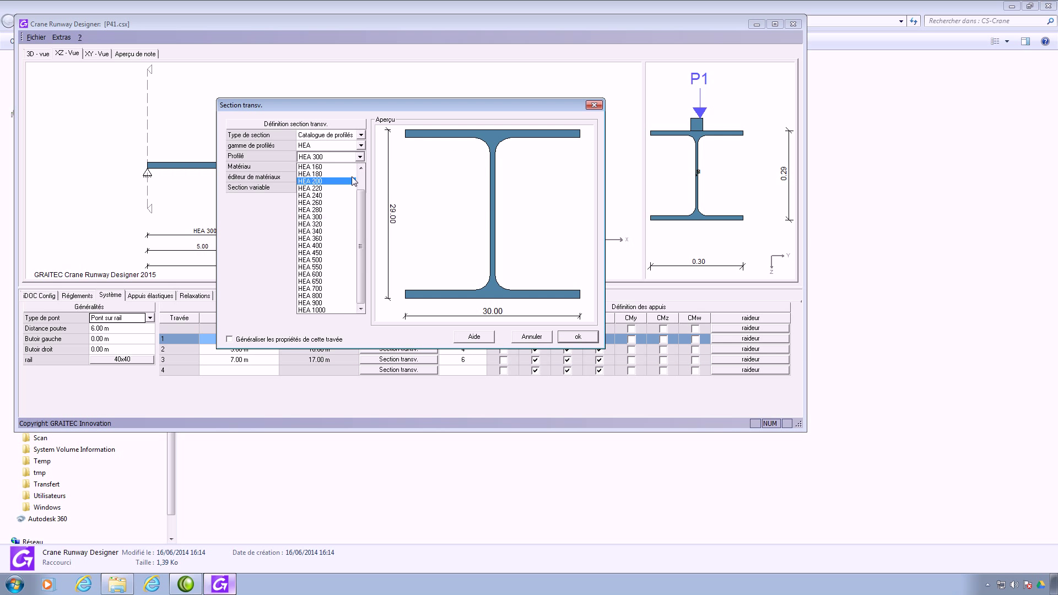
{"action": "left_click", "coordinate": [325, 227]}
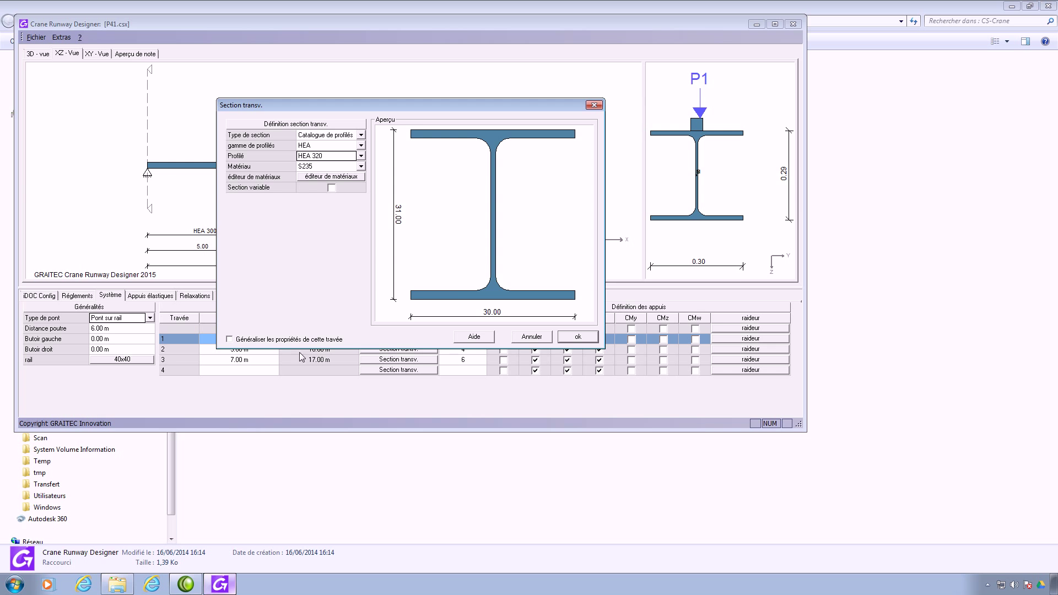
{"action": "left_click", "coordinate": [576, 336]}
{"action": "left_click", "coordinate": [416, 351]}
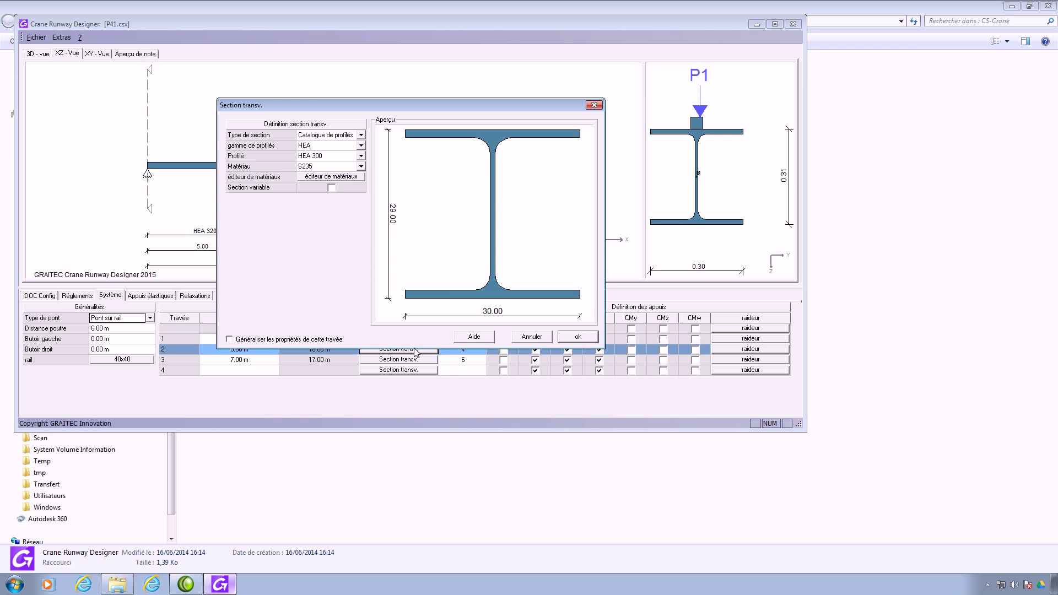
{"action": "left_click", "coordinate": [361, 156]}
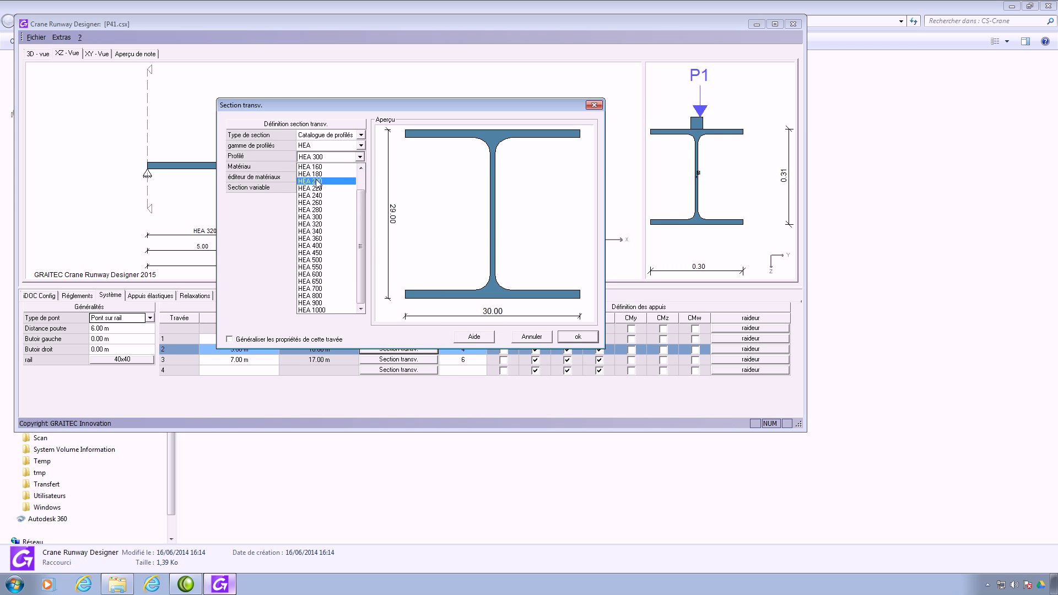
{"action": "left_click", "coordinate": [317, 224]}
{"action": "left_click", "coordinate": [577, 342]}
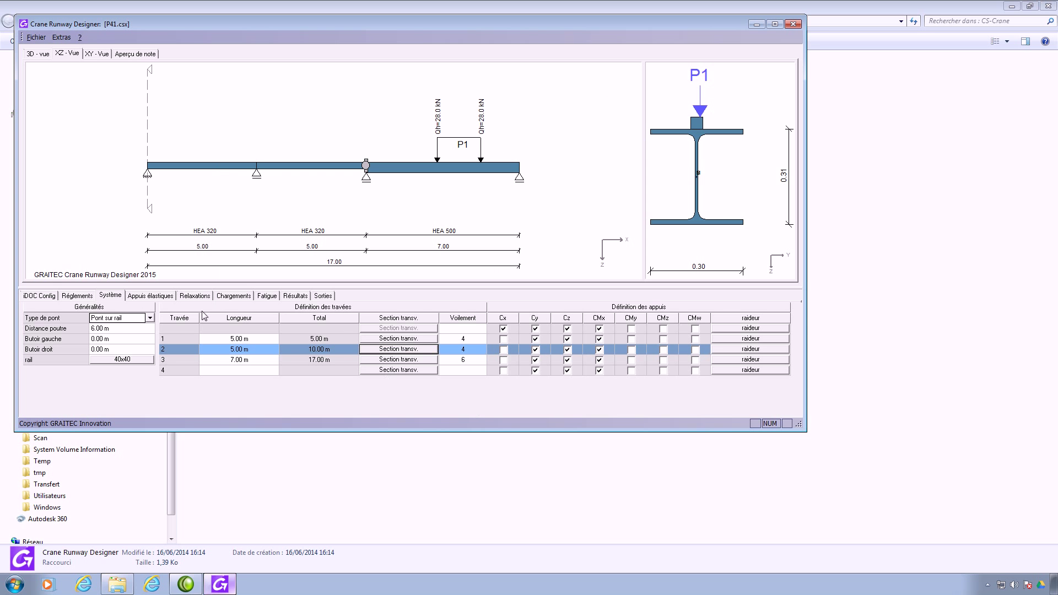
- Configure the ultimate limit state settings to generate results for a list of crane positions containing position 2
{"action": "left_click", "coordinate": [80, 296]}
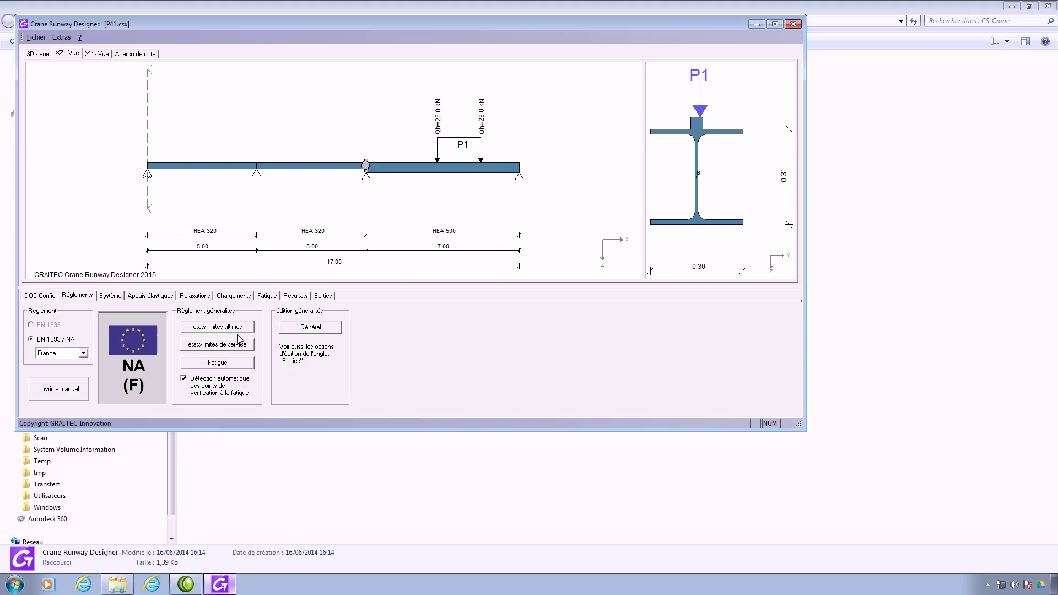
{"action": "left_click", "coordinate": [238, 327]}
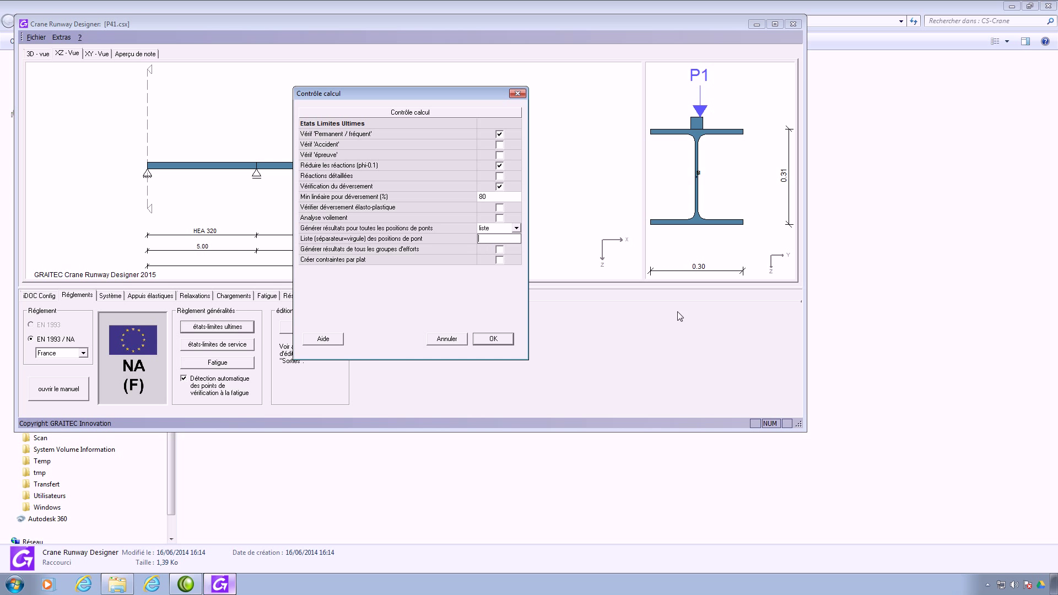
{"action": "left_click", "coordinate": [488, 340]}
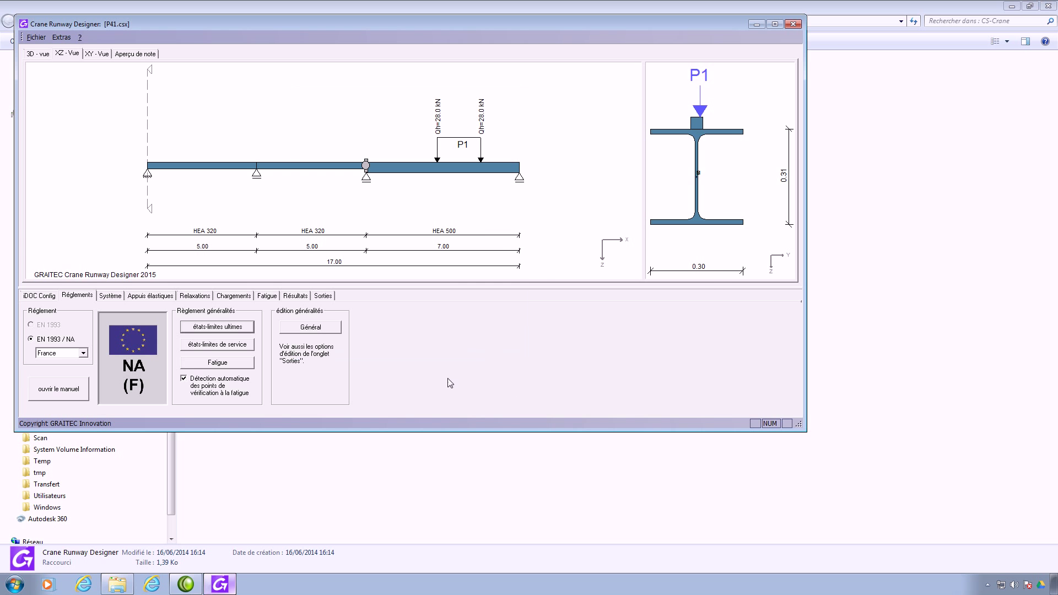
- Recalculate the beam and review the results summary from the ultimate limit states through to fatigue
{"action": "left_click", "coordinate": [300, 297]}
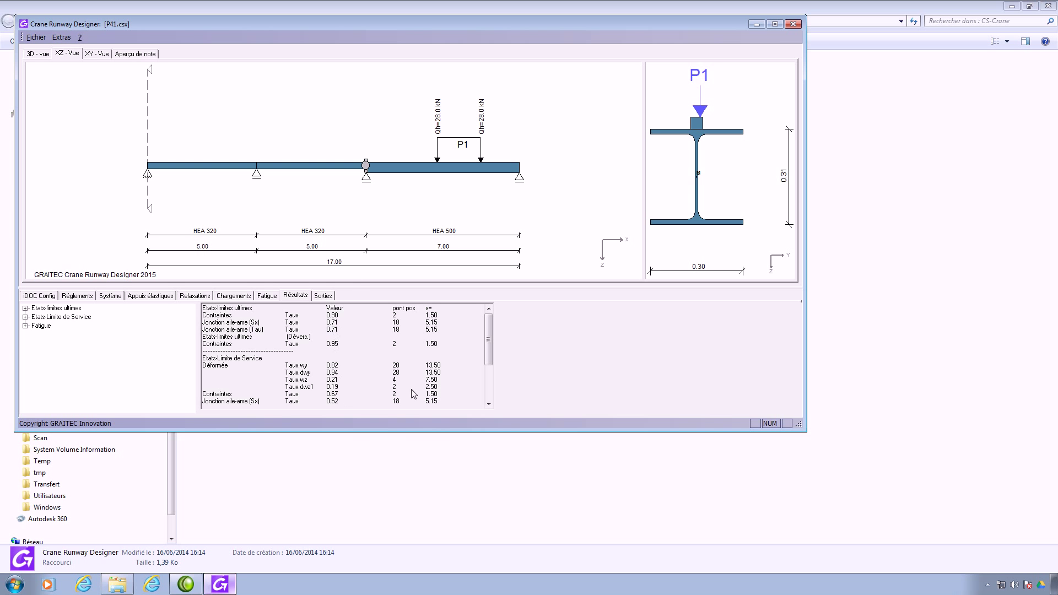
{"action": "left_click_drag", "start_coordinate": [488, 342], "coordinate": [490, 392]}
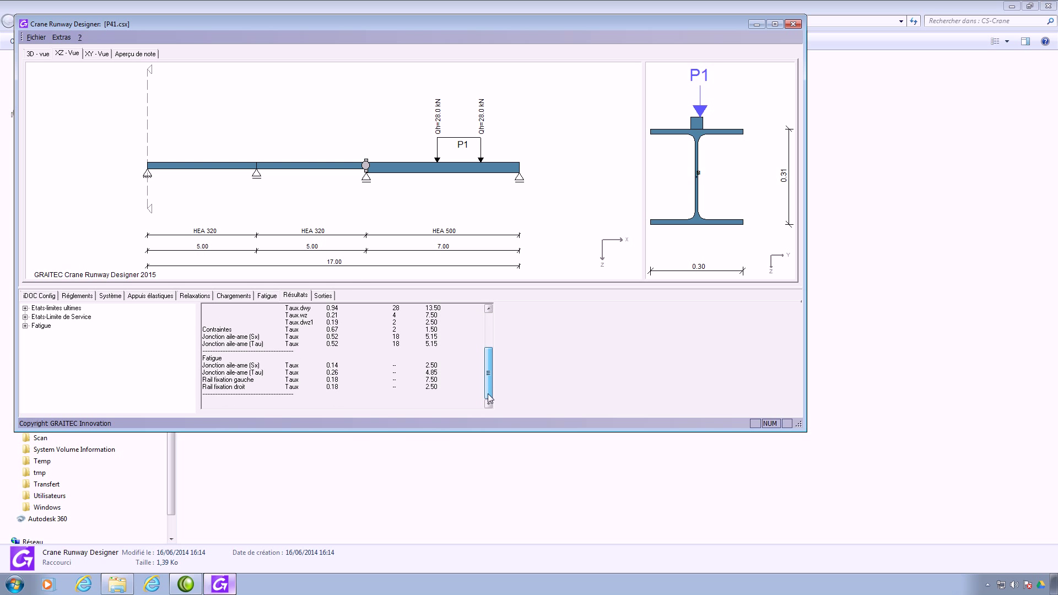
{"action": "scroll", "coordinate": [454, 313], "scroll_direction": "up", "scroll_amount": 3}
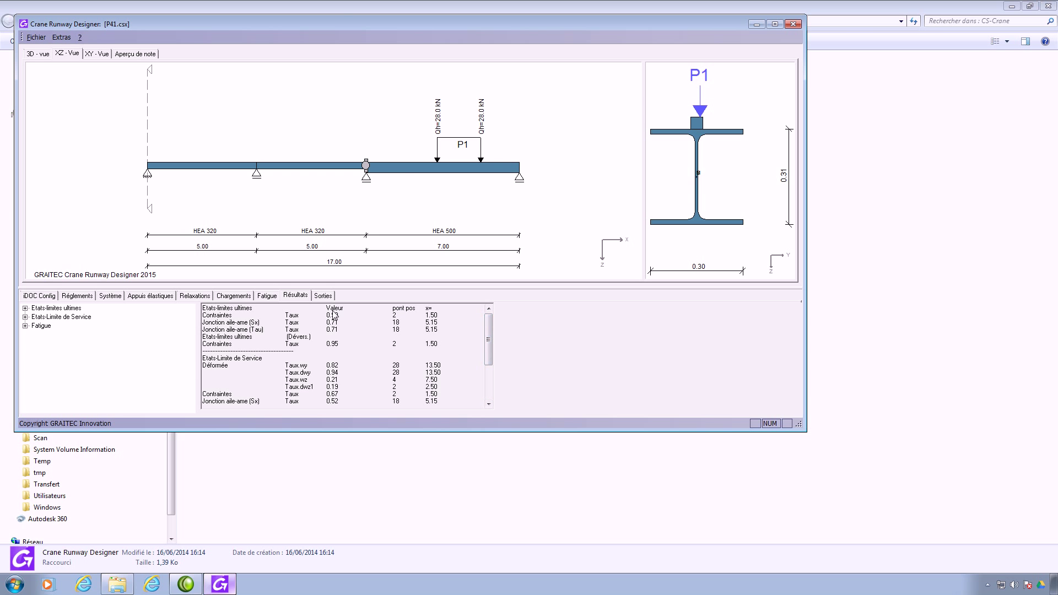
- Display the ultimate limit state moment My diagram for crane position 2
{"action": "left_click", "coordinate": [24, 308]}
{"action": "left_click", "coordinate": [35, 317]}
{"action": "left_click", "coordinate": [46, 326]}
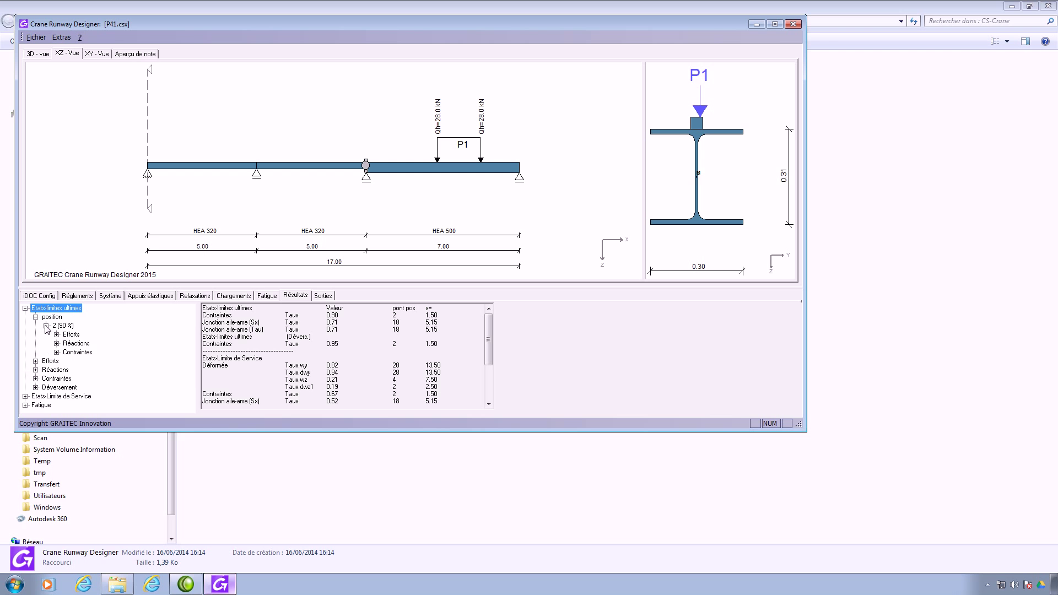
{"action": "left_click", "coordinate": [56, 335]}
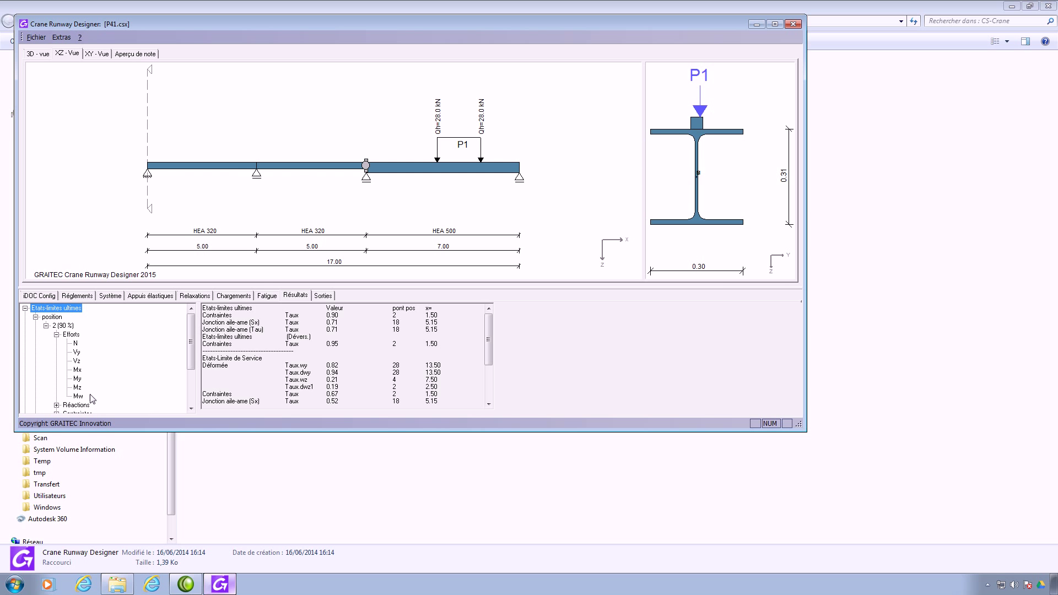
{"action": "left_click", "coordinate": [77, 380]}
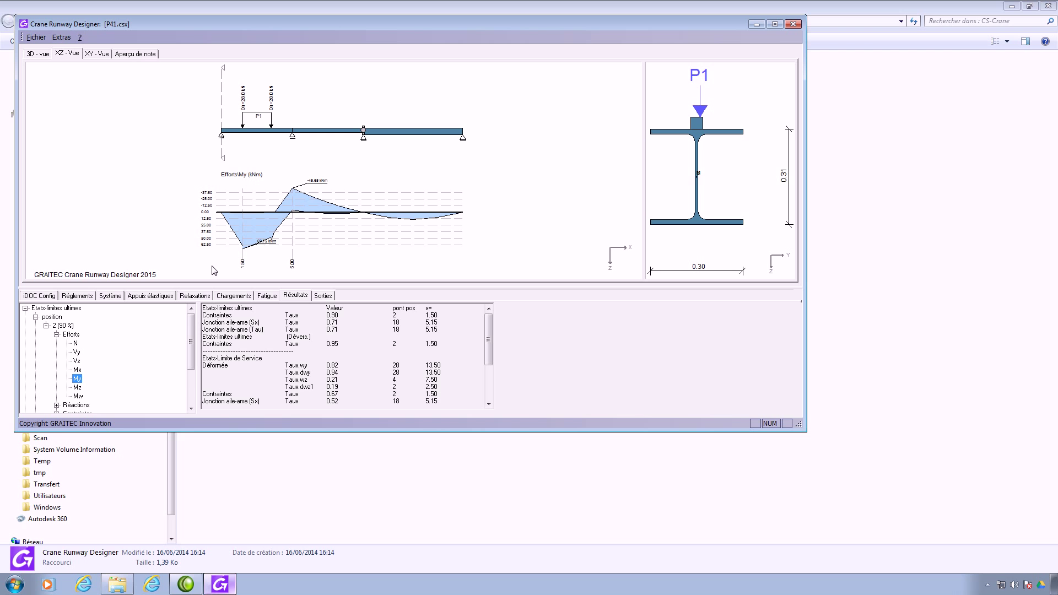
- Display the ultimate limit state support reactions Ay for crane position 2
{"action": "left_click", "coordinate": [46, 326]}
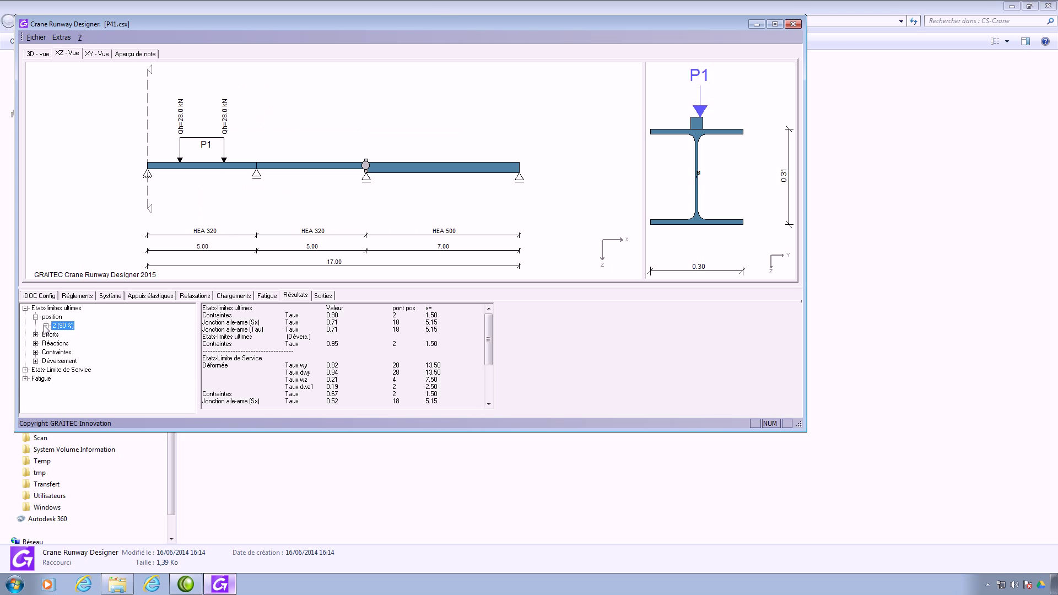
{"action": "left_click", "coordinate": [35, 335]}
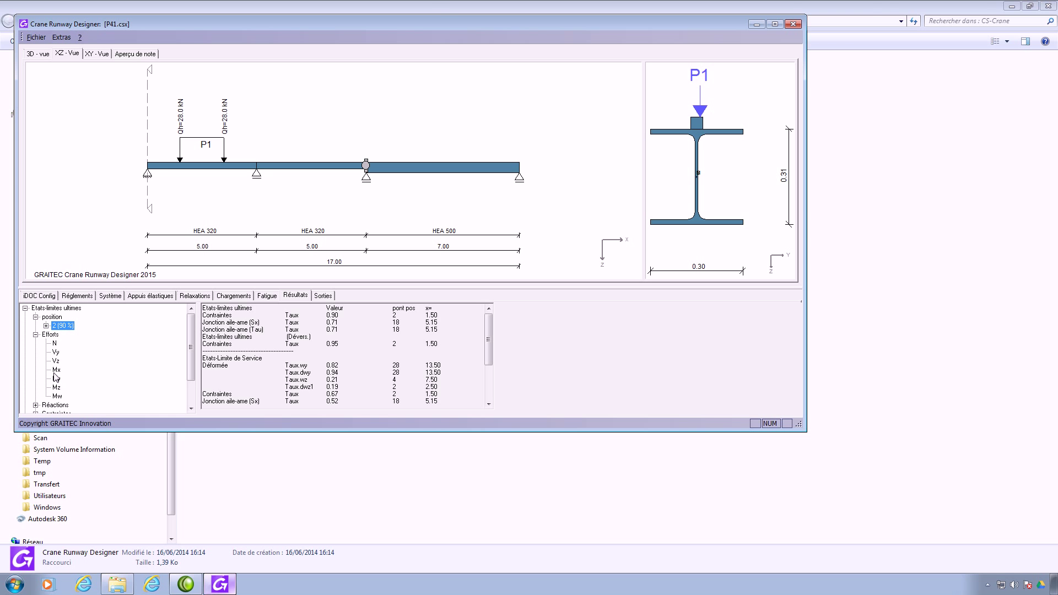
{"action": "left_click", "coordinate": [36, 335]}
{"action": "left_click", "coordinate": [46, 325]}
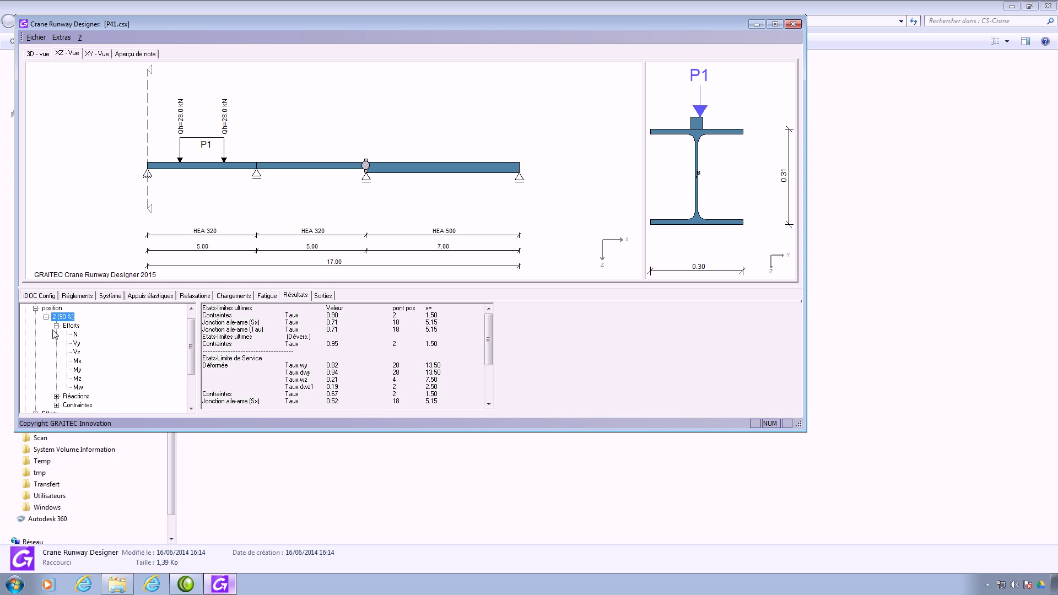
{"action": "left_click", "coordinate": [56, 396]}
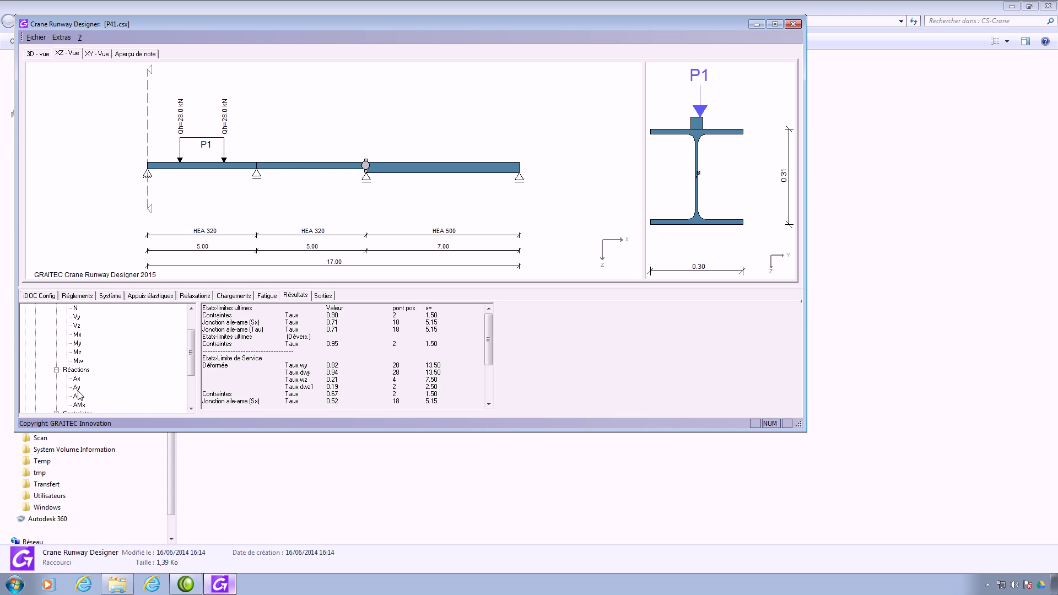
{"action": "left_click", "coordinate": [77, 388]}
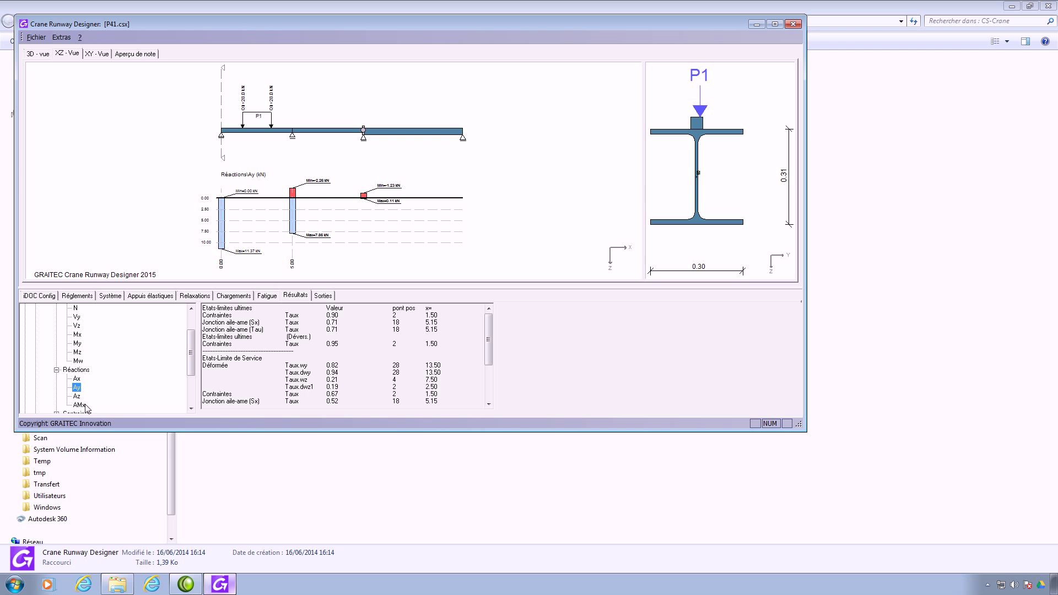
- Display the ultimate limit state Min SigmaX stress diagram for crane position 2
{"action": "left_click_drag", "start_coordinate": [191, 355], "coordinate": [190, 371]}
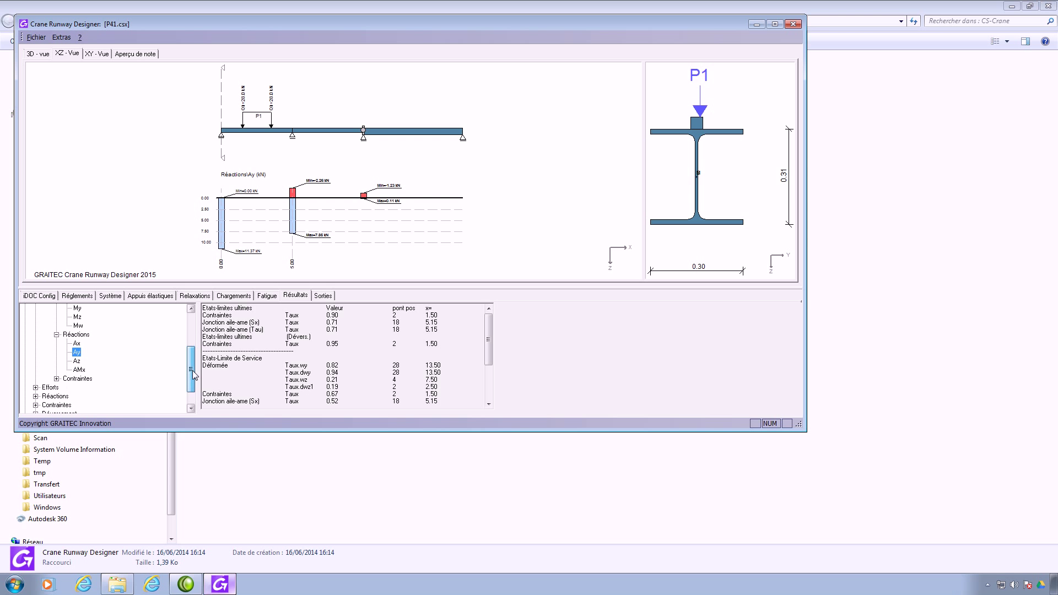
{"action": "left_click", "coordinate": [57, 380]}
{"action": "left_click", "coordinate": [89, 353]}
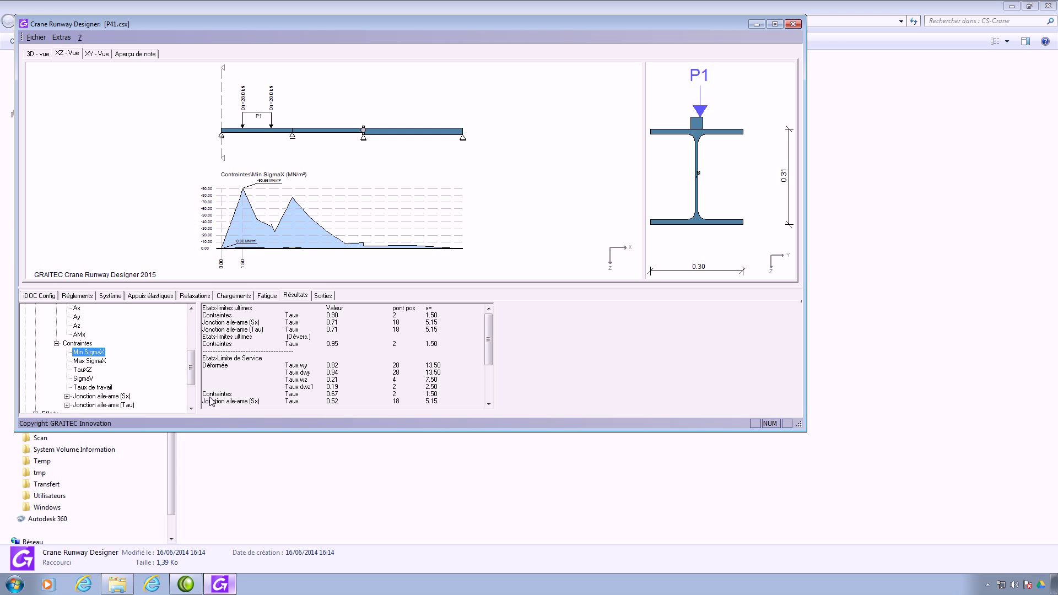
- Generate the calculation note with the current output options and switch to the resulting p41.rtf in Microsoft Word
{"action": "left_click", "coordinate": [331, 297]}
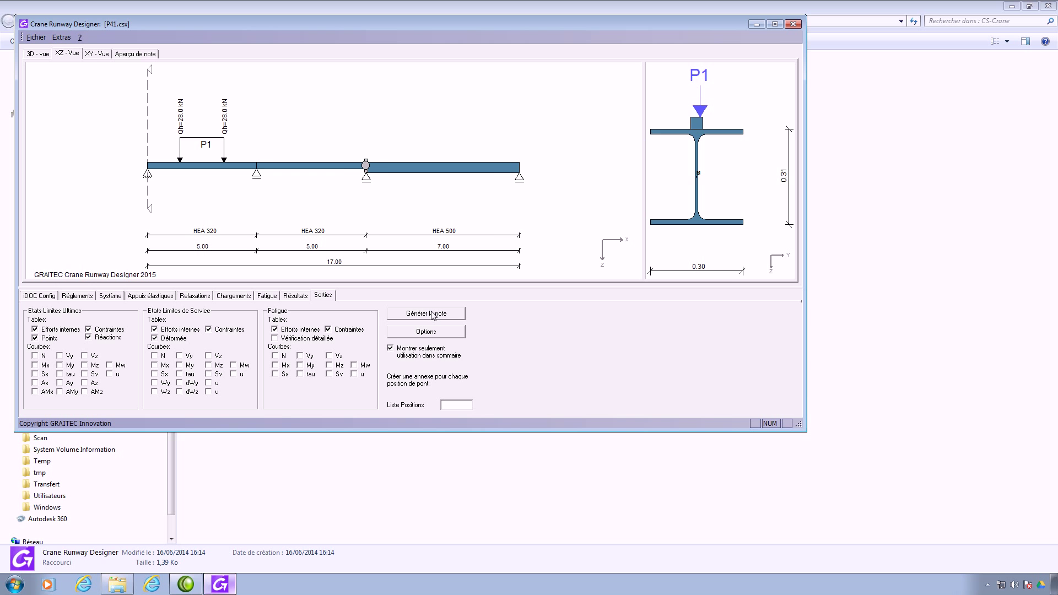
{"action": "left_click", "coordinate": [434, 313]}
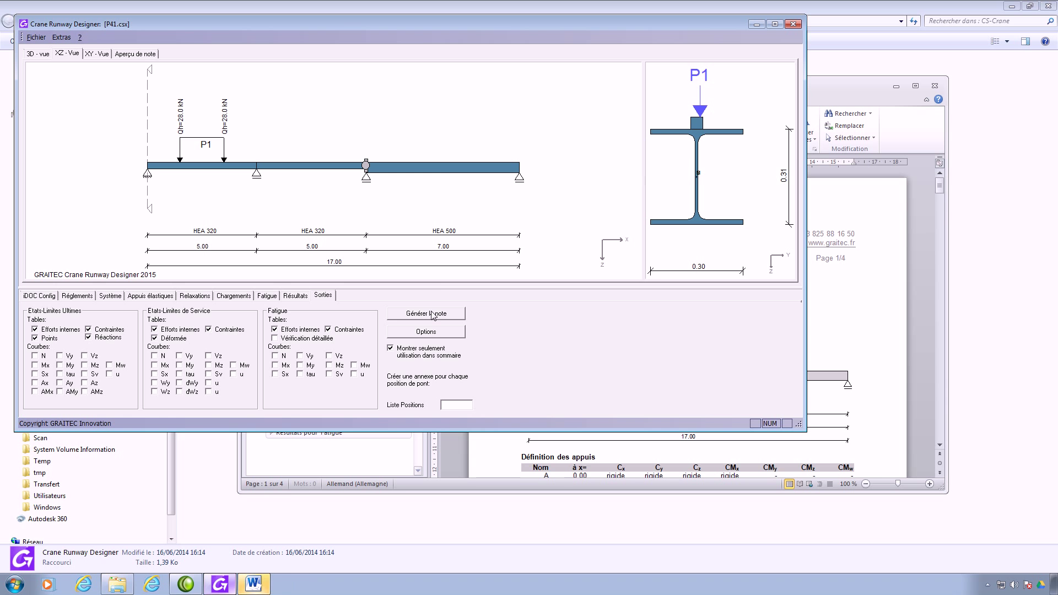
{"action": "left_click", "coordinate": [255, 586]}
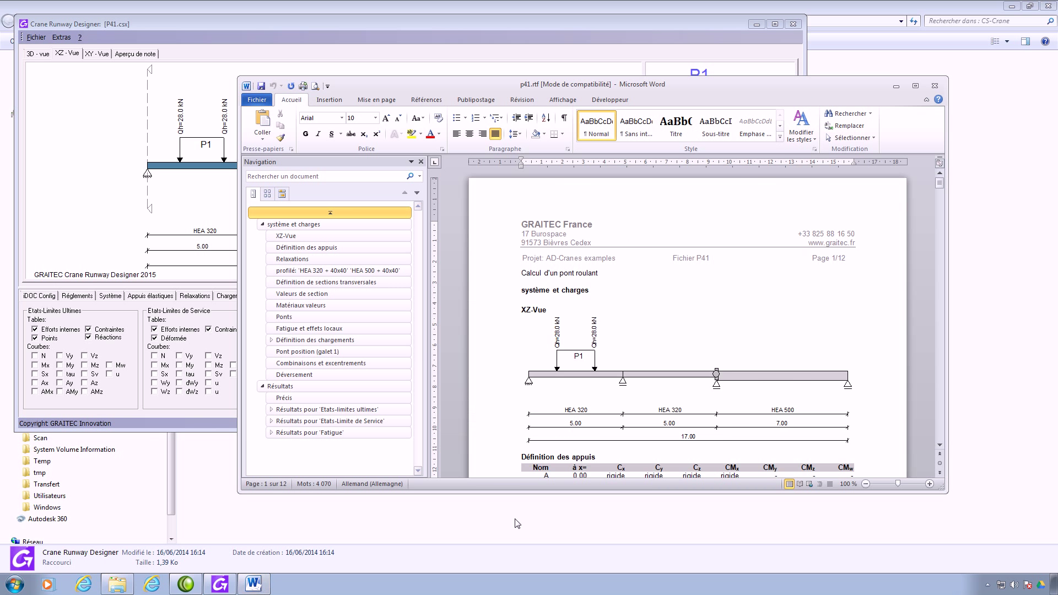
- Review the note's beam system, cross-sections, section and material values, fatigue details, load definitions and elementary crane loads
{"action": "scroll", "coordinate": [807, 331], "scroll_direction": "down", "scroll_amount": 3}
{"action": "scroll", "coordinate": [807, 331], "scroll_direction": "down", "scroll_amount": 15}
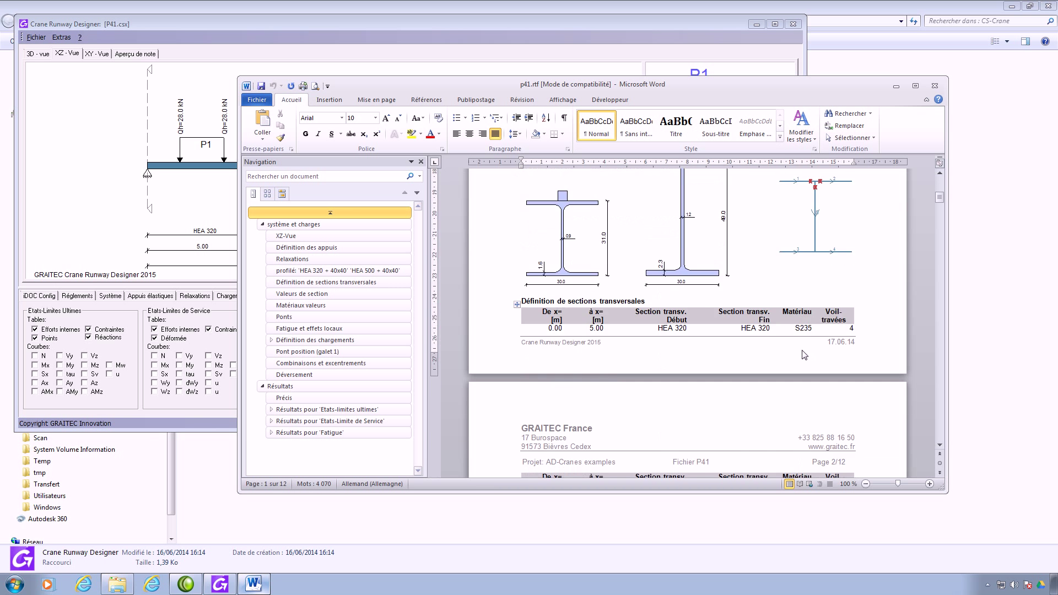
{"action": "scroll", "coordinate": [777, 392], "scroll_direction": "down", "scroll_amount": 3}
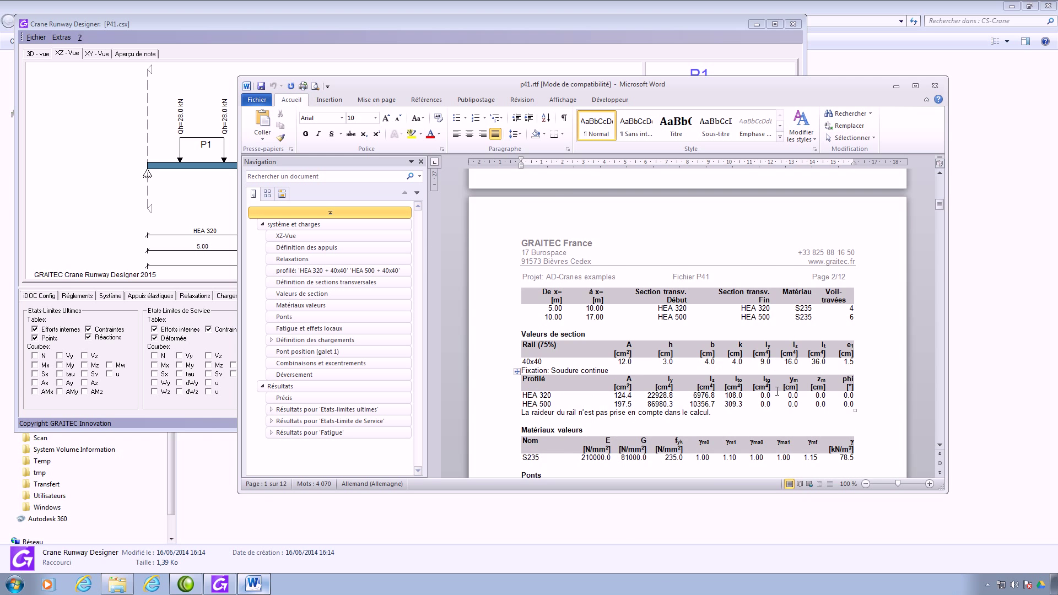
{"action": "scroll", "coordinate": [778, 393], "scroll_direction": "down", "scroll_amount": 12}
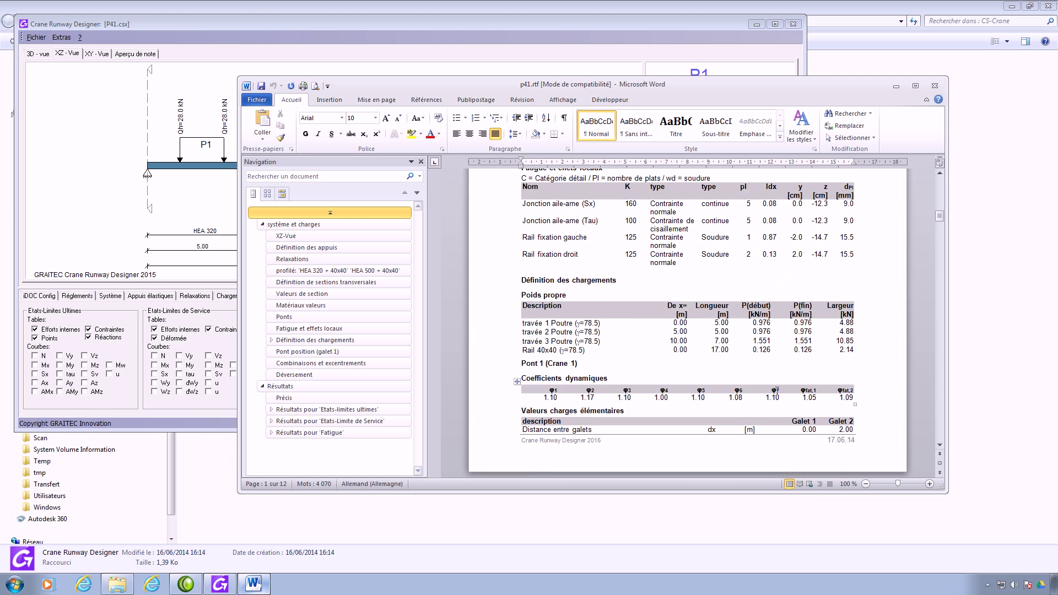
{"action": "scroll", "coordinate": [776, 392], "scroll_direction": "down", "scroll_amount": 3}
{"action": "scroll", "coordinate": [612, 347], "scroll_direction": "down", "scroll_amount": 1}
{"action": "scroll", "coordinate": [611, 347], "scroll_direction": "down", "scroll_amount": 7}
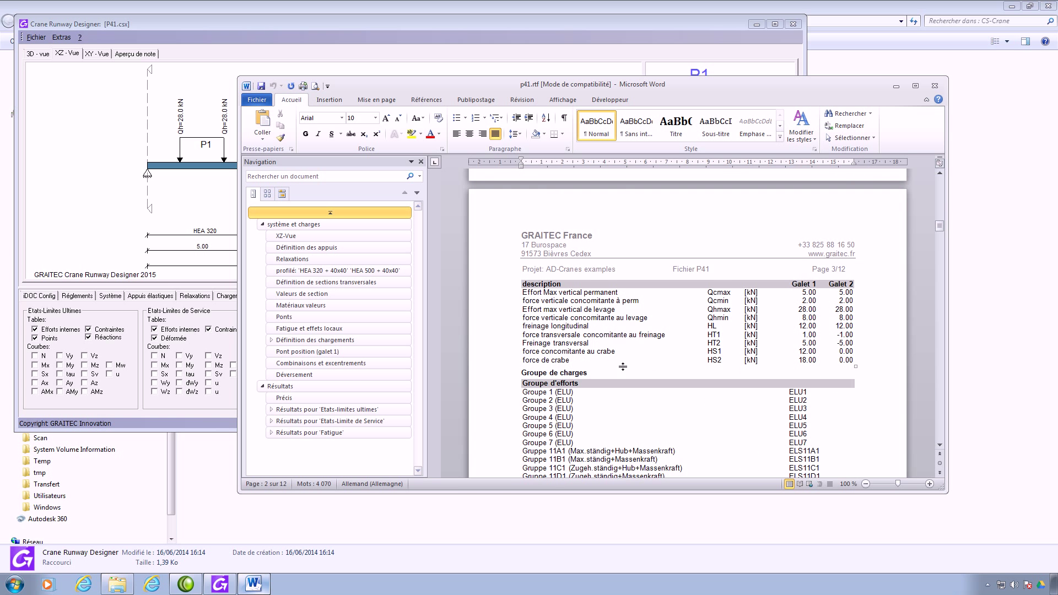
- Review the note's load groups, crane positions and results summary through to fatigue, and close the document
{"action": "scroll", "coordinate": [620, 356], "scroll_direction": "down", "scroll_amount": 12}
{"action": "scroll", "coordinate": [663, 367], "scroll_direction": "down", "scroll_amount": 3}
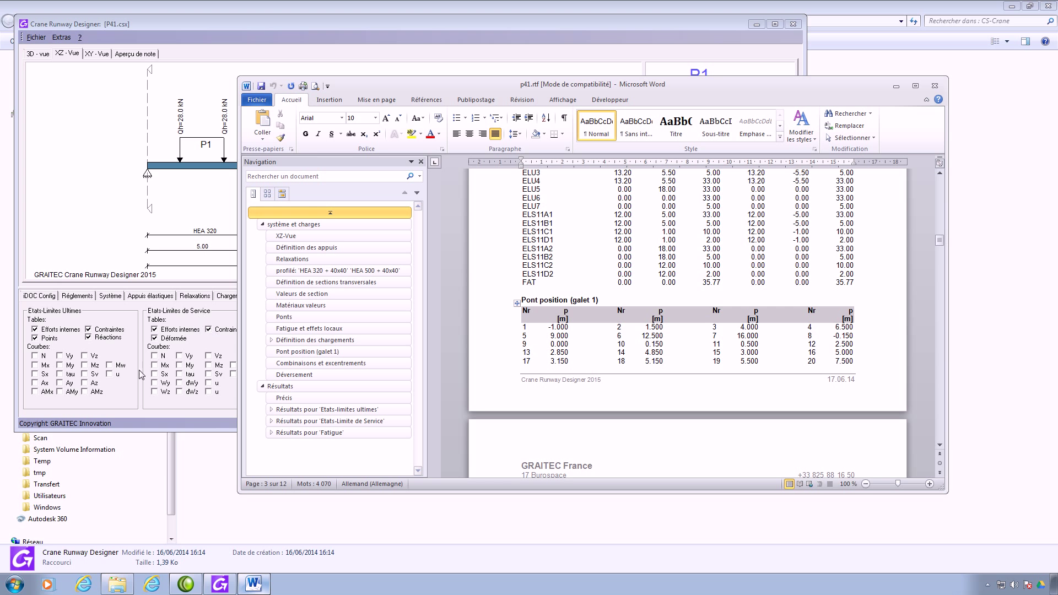
{"action": "scroll", "coordinate": [659, 380], "scroll_direction": "down", "scroll_amount": 4}
{"action": "scroll", "coordinate": [659, 381], "scroll_direction": "down", "scroll_amount": 18}
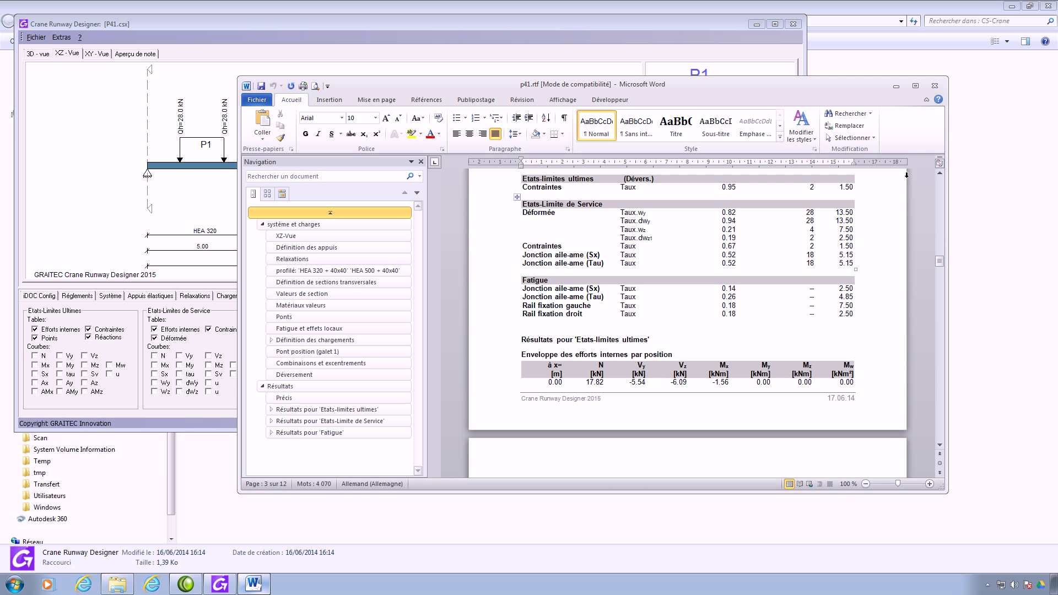
{"action": "left_click", "coordinate": [935, 86]}
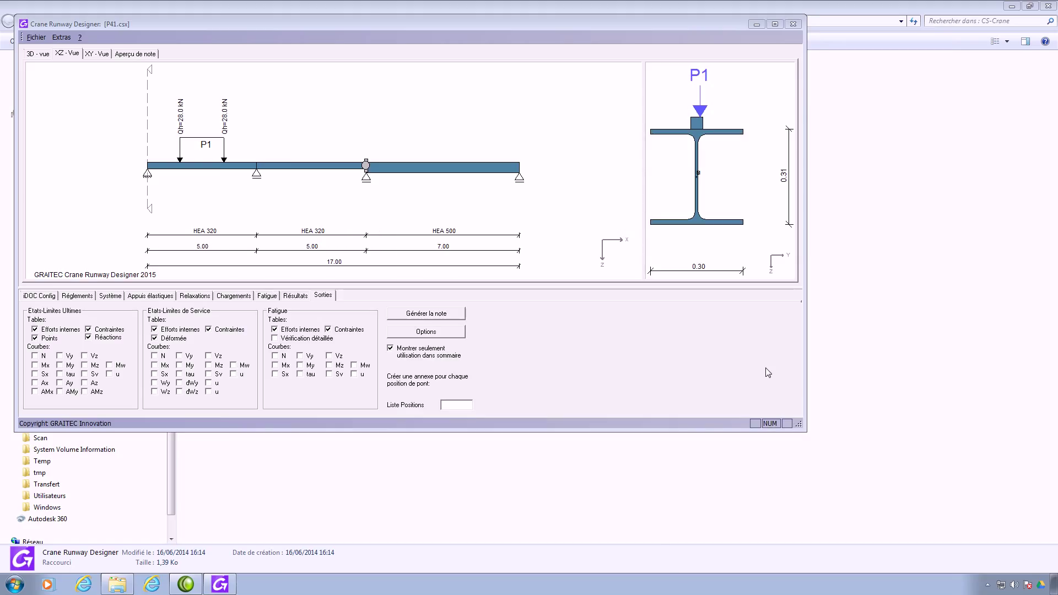